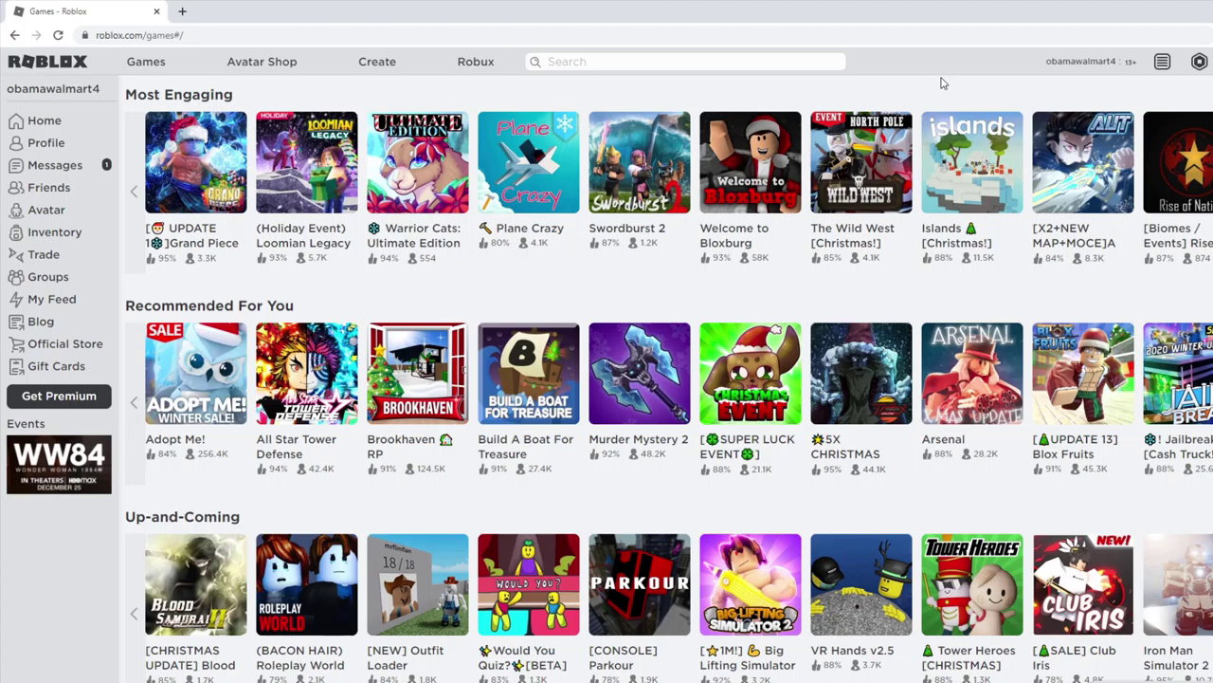
Go to roblox.com/promocodes and focus the Enter Your Code field.
{"action": "left_click_drag", "start_coordinate": [265, 39], "coordinate": [202, 61]}
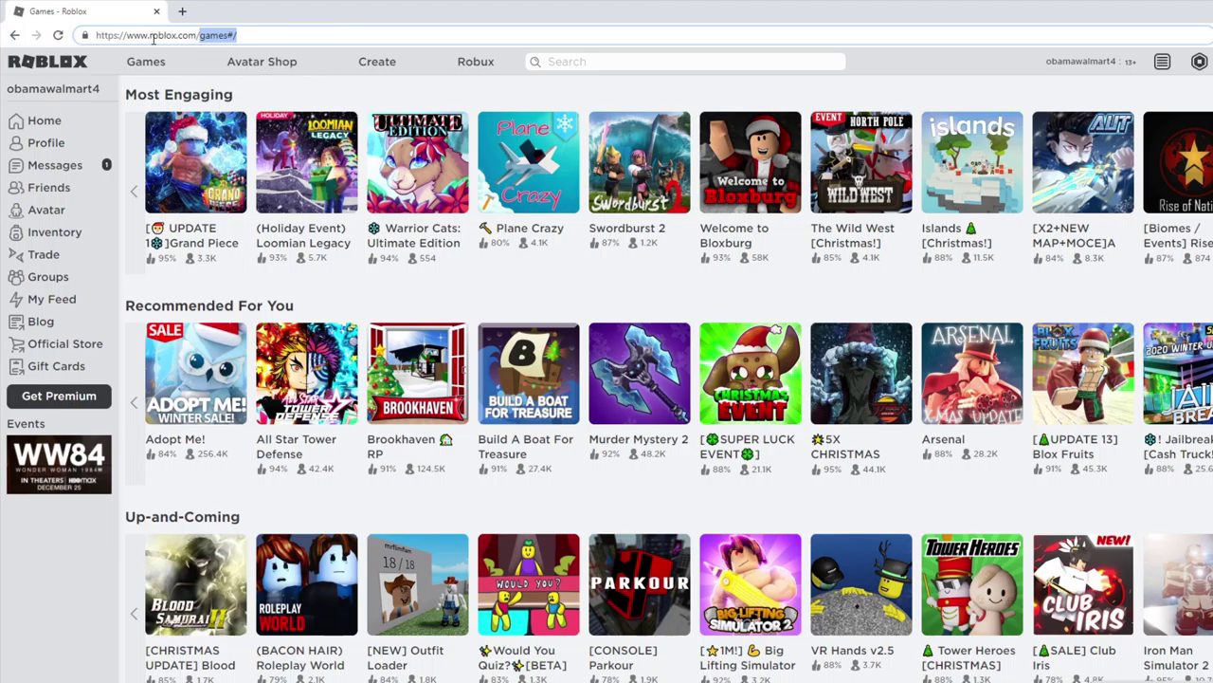
{"action": "type", "text": "promocodes"}
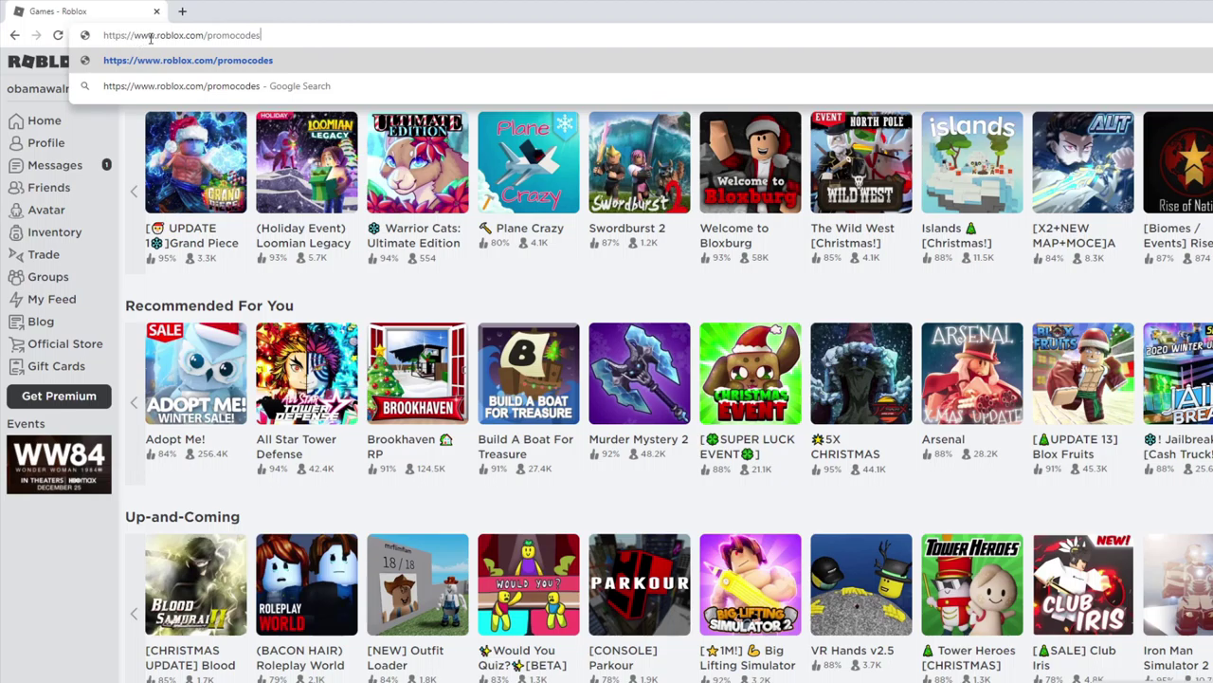
{"action": "key", "text": "Return"}
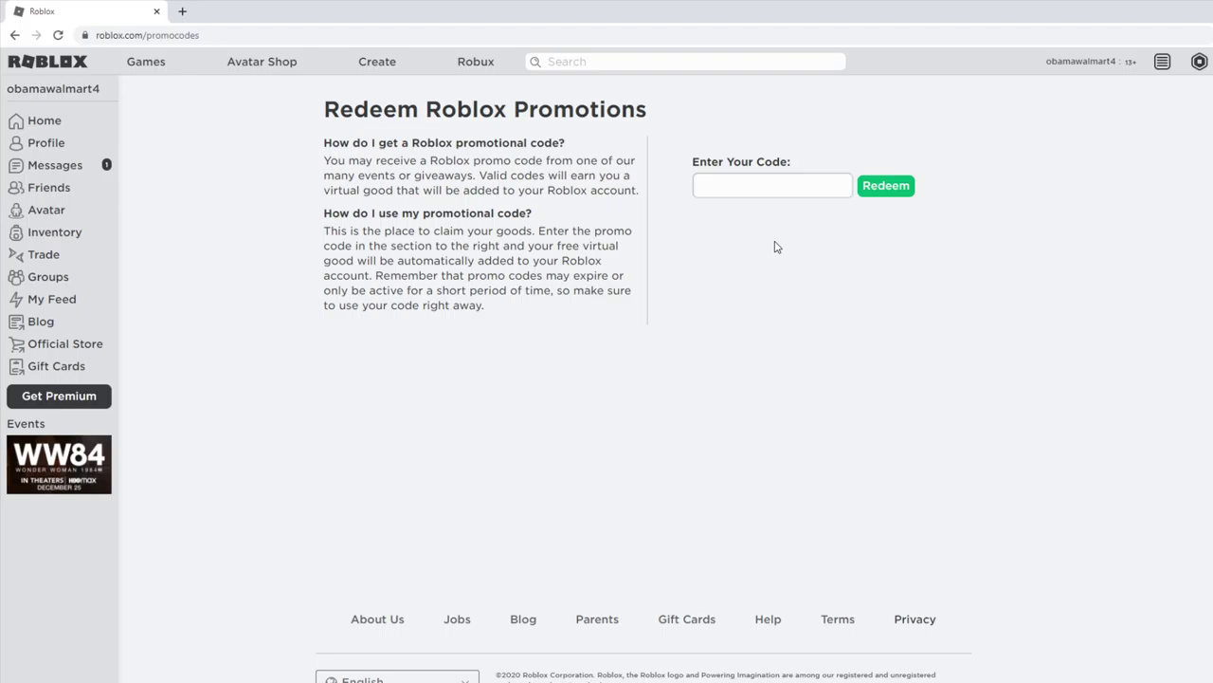
{"action": "left_click", "coordinate": [740, 196]}
Open the Avatar Editor in a second tab and redeem promo code DRRABBITEARS.
{"action": "middle_click", "coordinate": [38, 210]}
{"action": "left_click", "coordinate": [256, 8]}
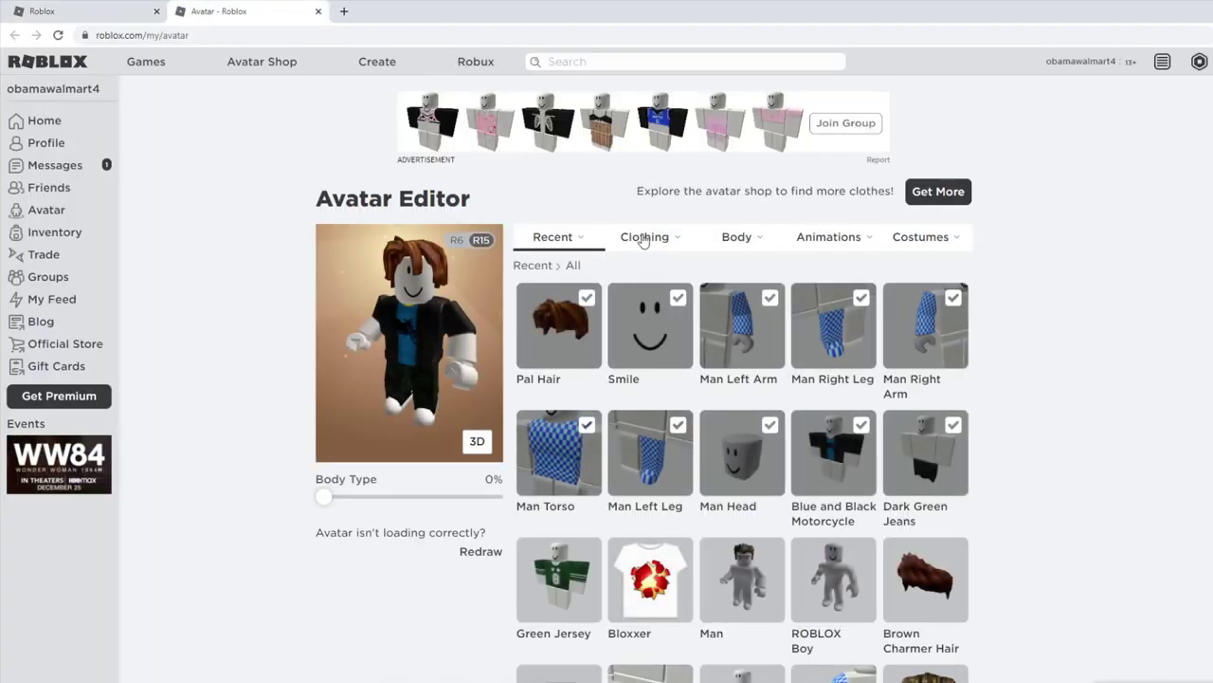
{"action": "mouse_move", "coordinate": [644, 241]}
{"action": "left_click", "coordinate": [85, 11]}
{"action": "left_click", "coordinate": [726, 190]}
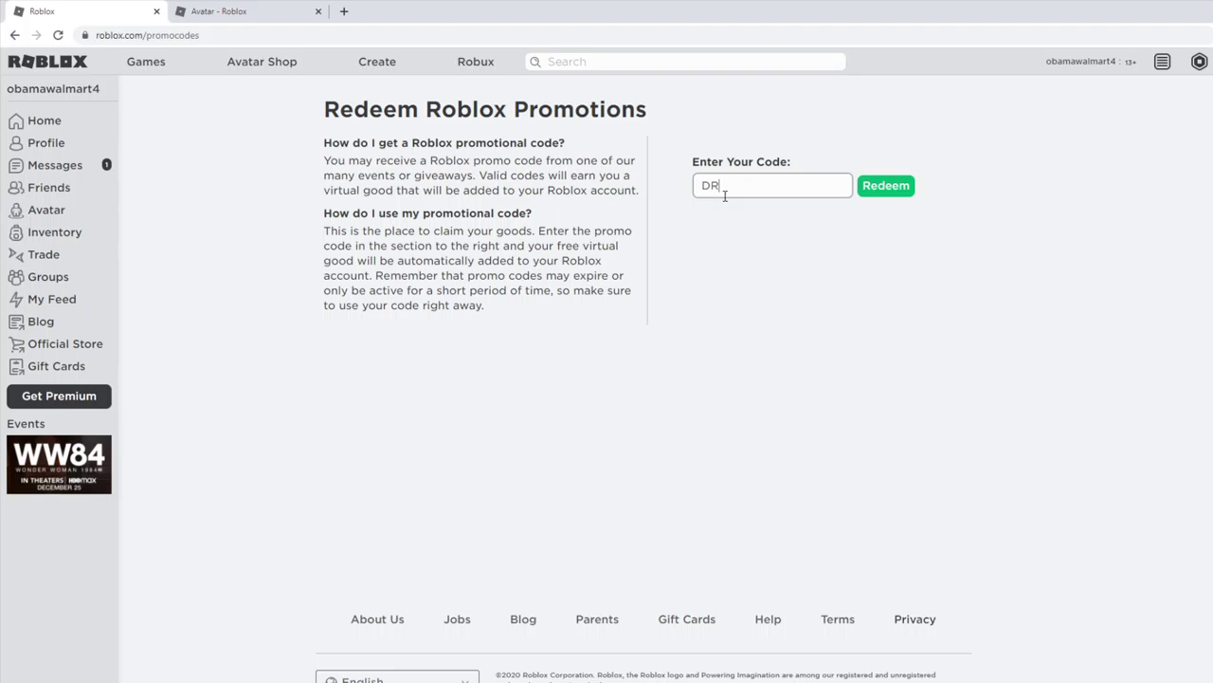
{"action": "type", "text": "DRRABBITEARS2020"}
{"action": "left_click", "coordinate": [901, 188]}
Refresh the Avatar Editor's owned hats and open the Royal Winter Rabbit Ears item page.
{"action": "left_click", "coordinate": [266, 9]}
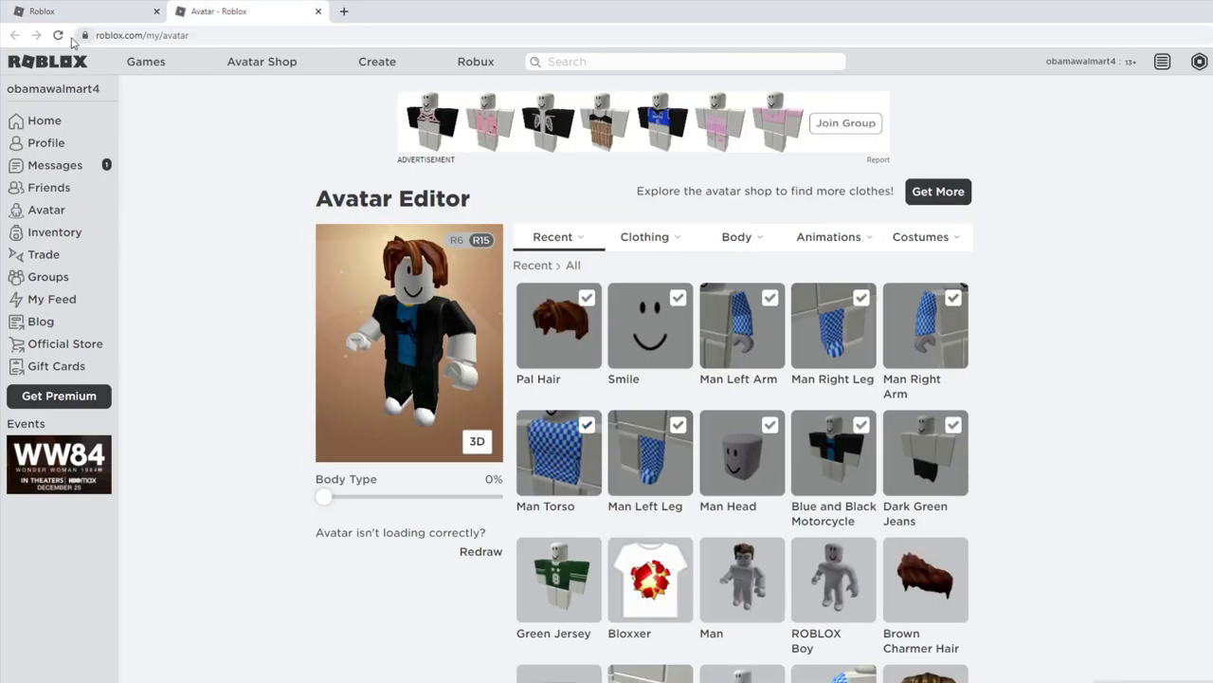
{"action": "left_click", "coordinate": [57, 35]}
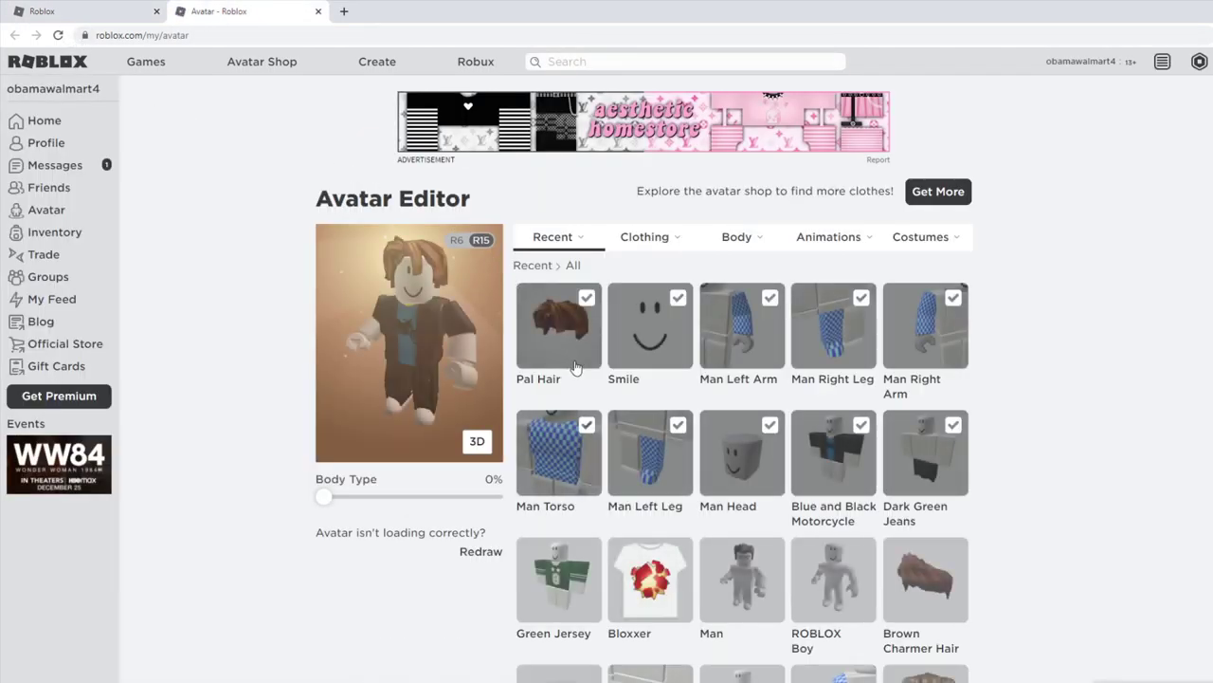
{"action": "scroll", "coordinate": [588, 360], "scroll_direction": "down", "scroll_amount": 2}
{"action": "scroll", "coordinate": [616, 284], "scroll_direction": "up", "scroll_amount": 2}
{"action": "mouse_move", "coordinate": [640, 237]}
{"action": "left_click", "coordinate": [634, 277]}
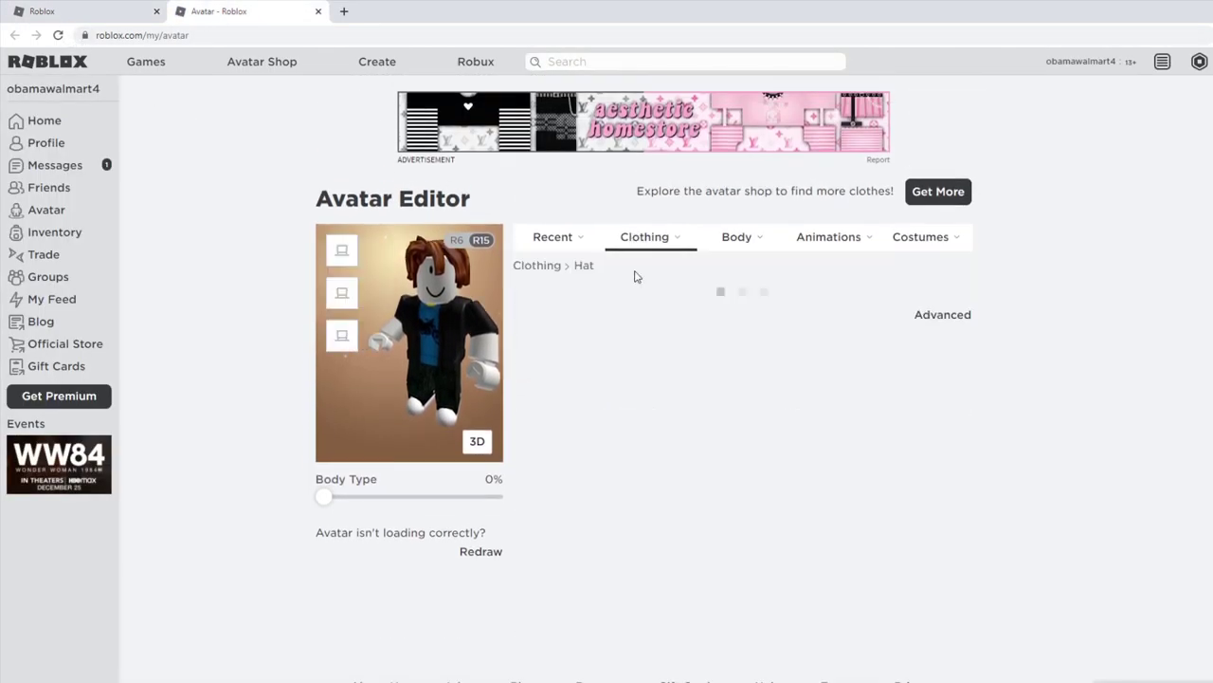
{"action": "middle_click", "coordinate": [580, 396]}
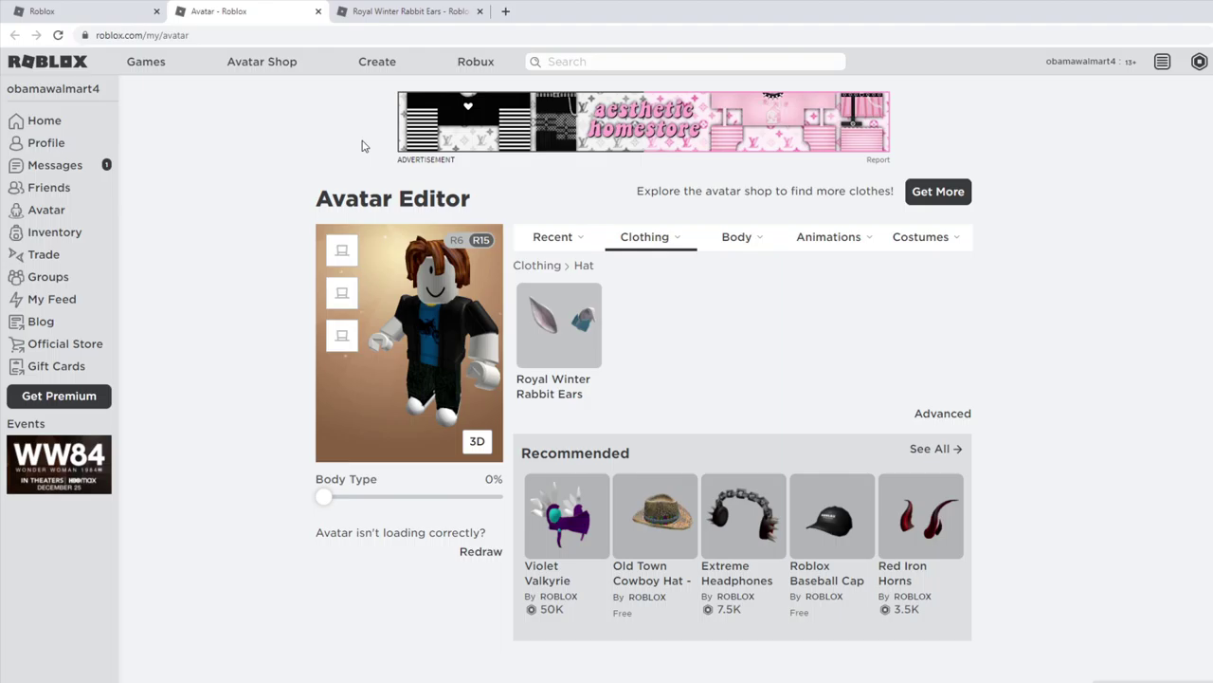
{"action": "left_click", "coordinate": [413, 13]}
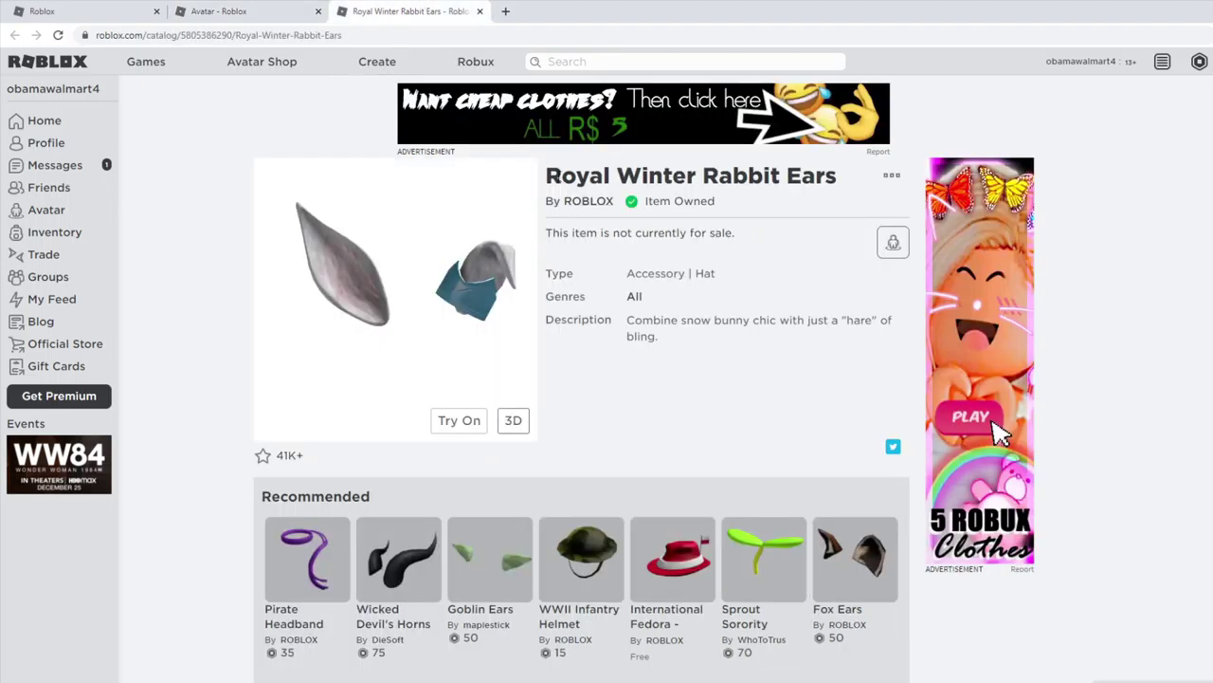
{"action": "left_click_drag", "start_coordinate": [546, 176], "coordinate": [866, 186]}
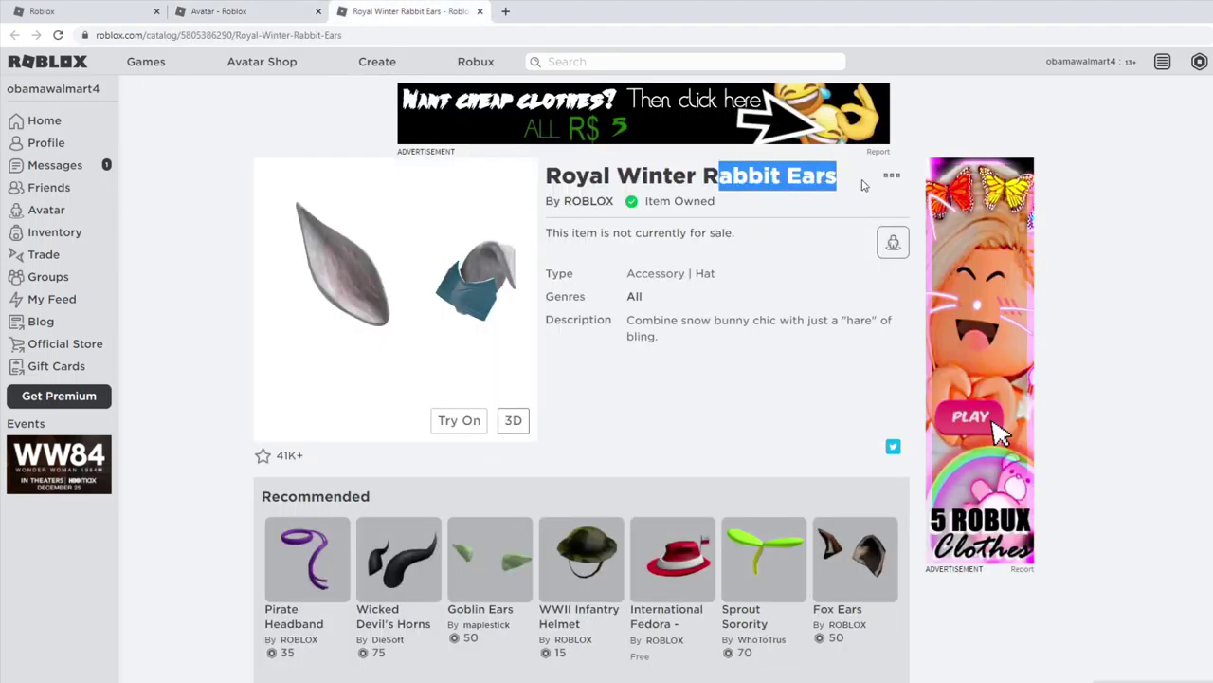
Redeem promo code TRUASIACAT2020 on the promotions page.
{"action": "left_click", "coordinate": [92, 9]}
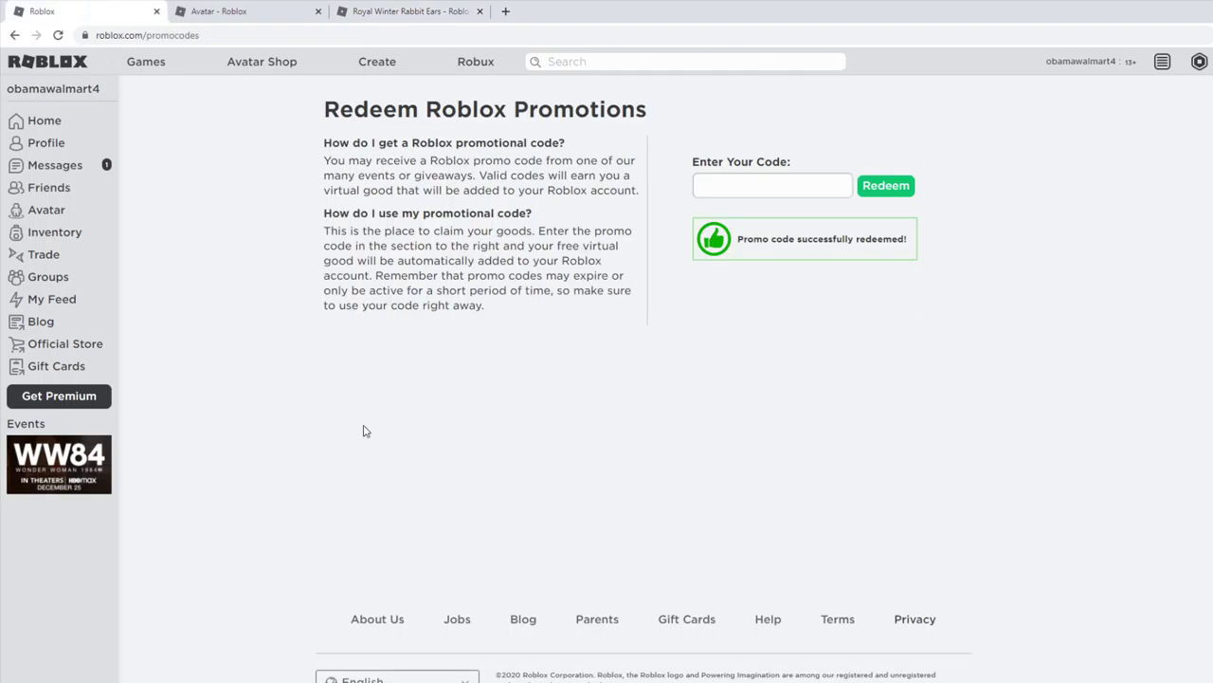
{"action": "left_click", "coordinate": [768, 191]}
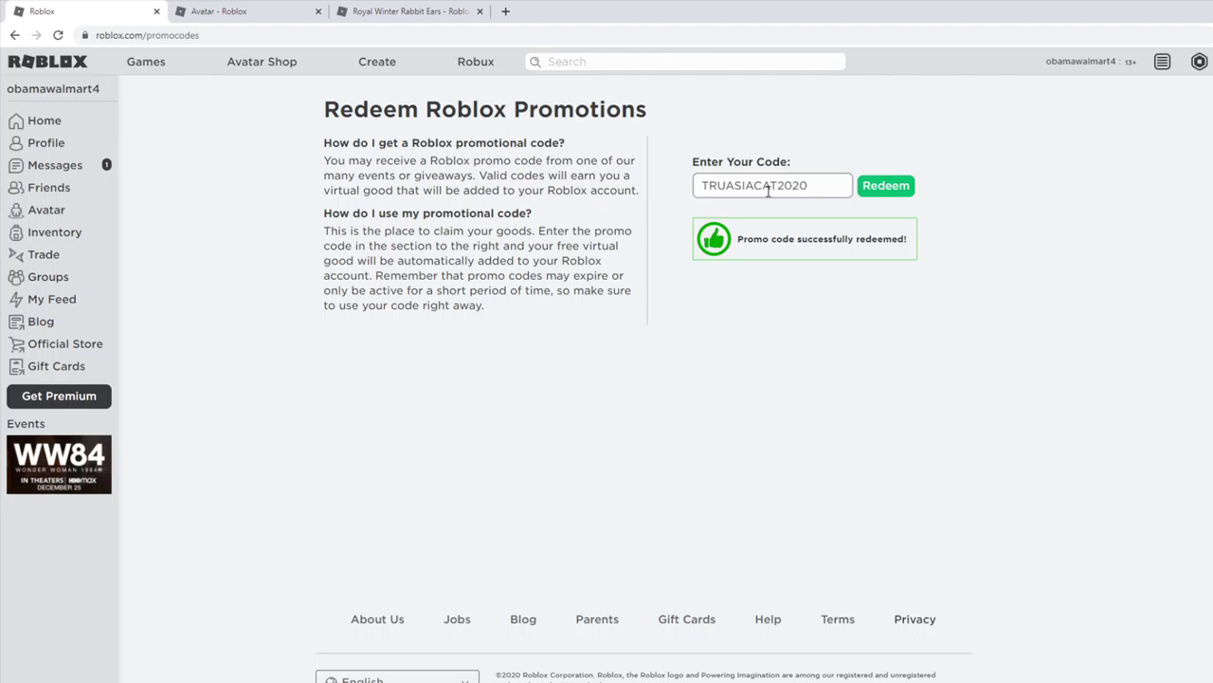
{"action": "left_click", "coordinate": [868, 188]}
Find White Cat Wizard among the owned hats and put it on the avatar.
{"action": "left_click", "coordinate": [231, 10]}
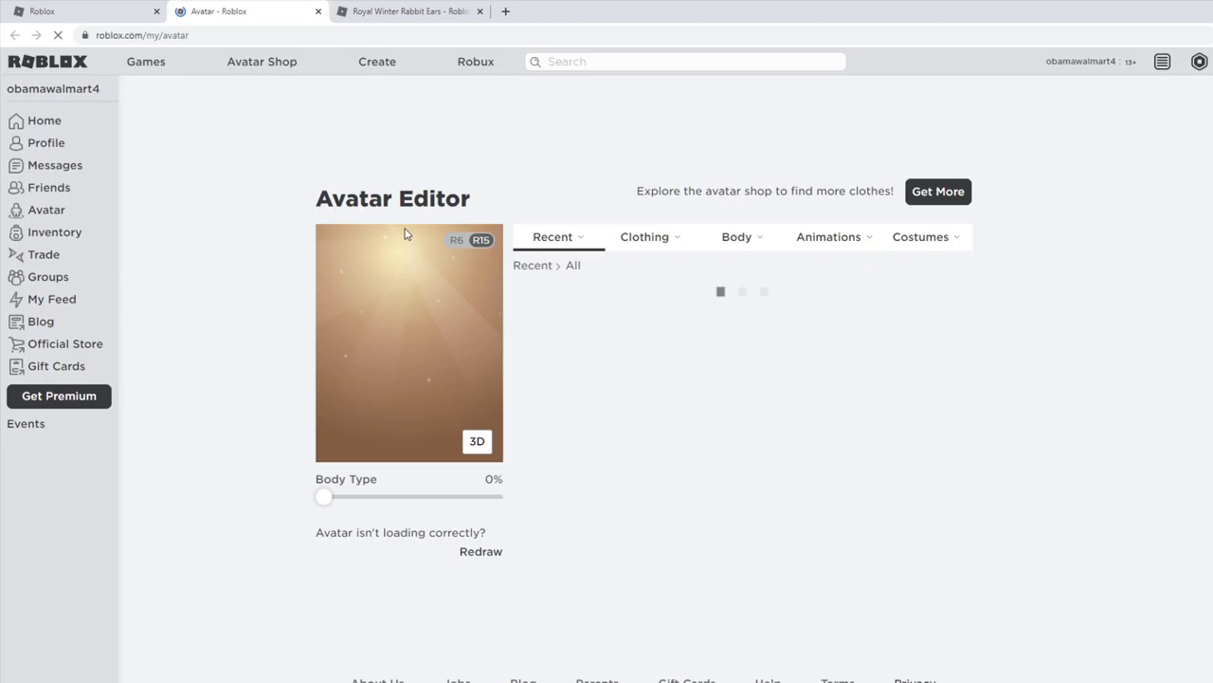
{"action": "mouse_move", "coordinate": [658, 238]}
{"action": "left_click", "coordinate": [637, 281]}
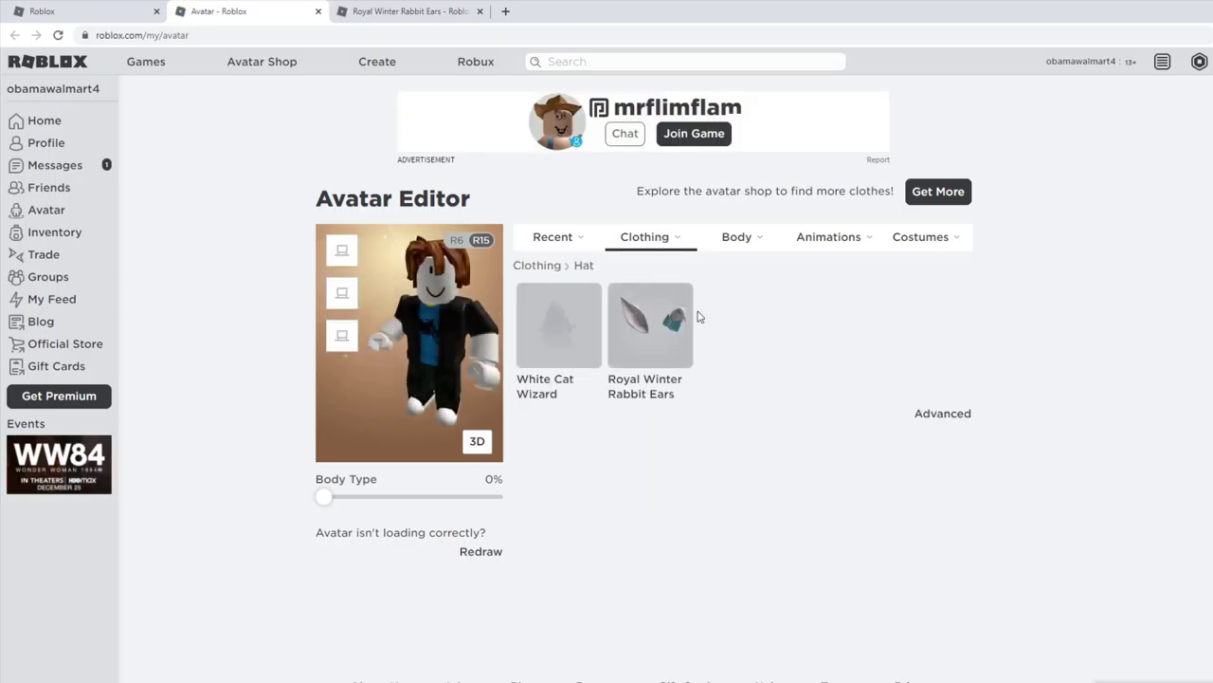
{"action": "mouse_move", "coordinate": [574, 263]}
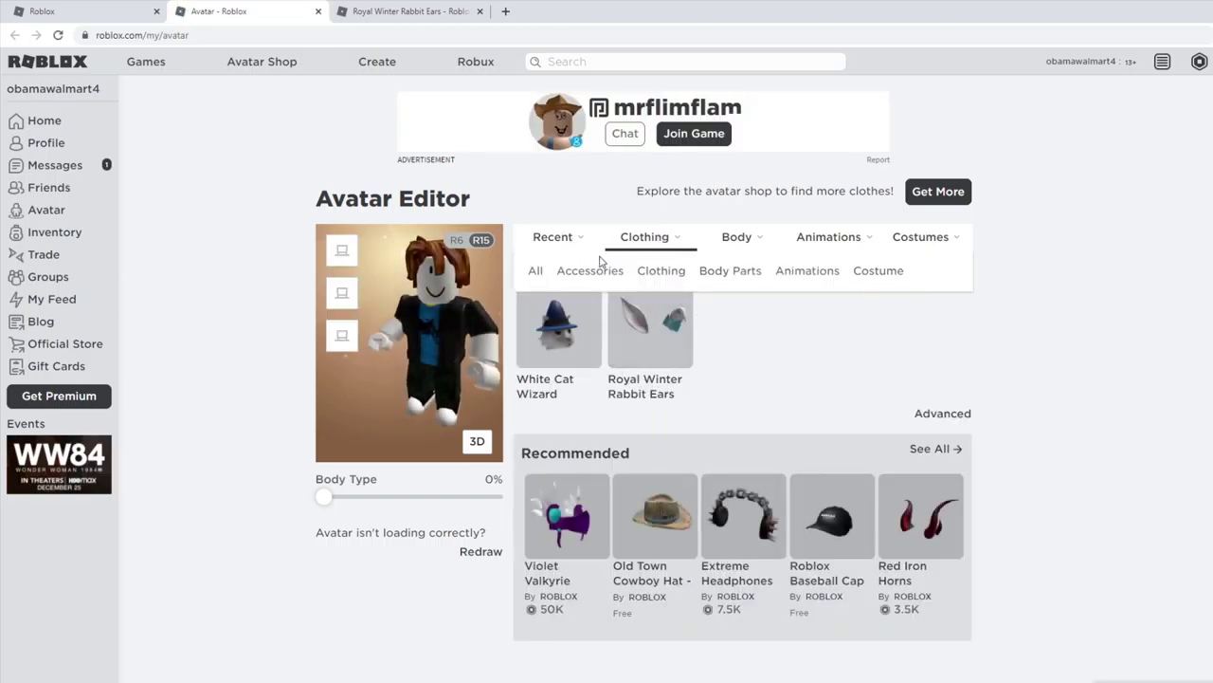
{"action": "left_click", "coordinate": [535, 269]}
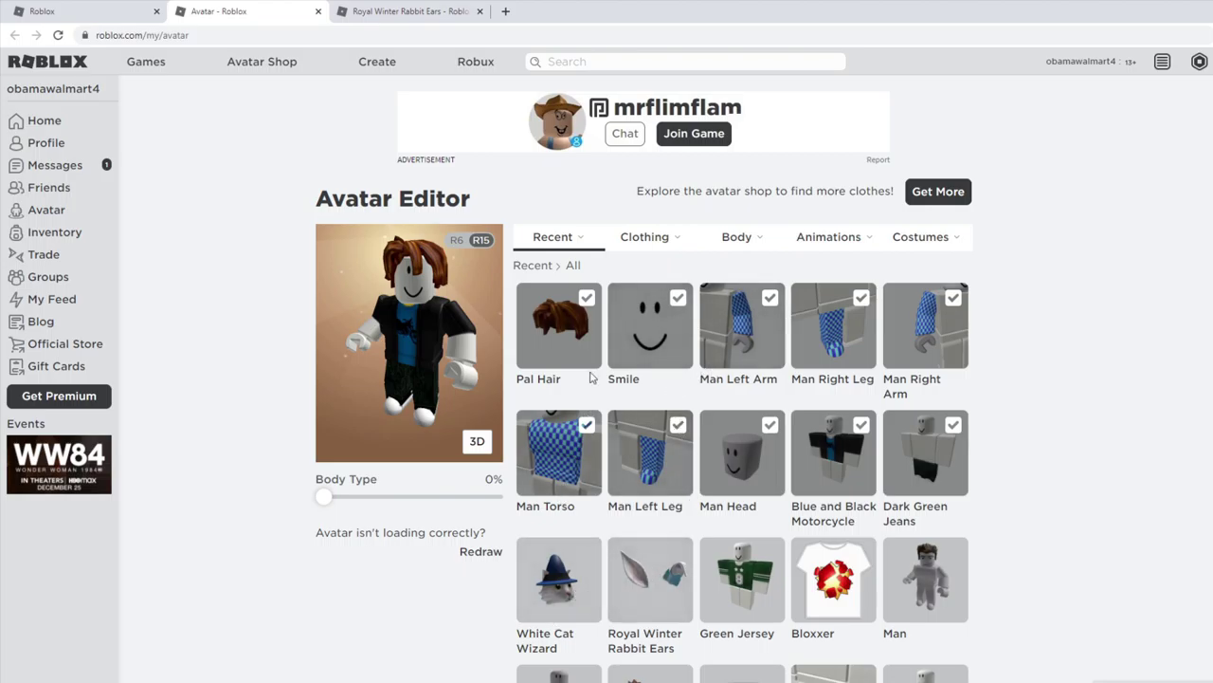
{"action": "mouse_move", "coordinate": [628, 239]}
{"action": "left_click", "coordinate": [639, 277]}
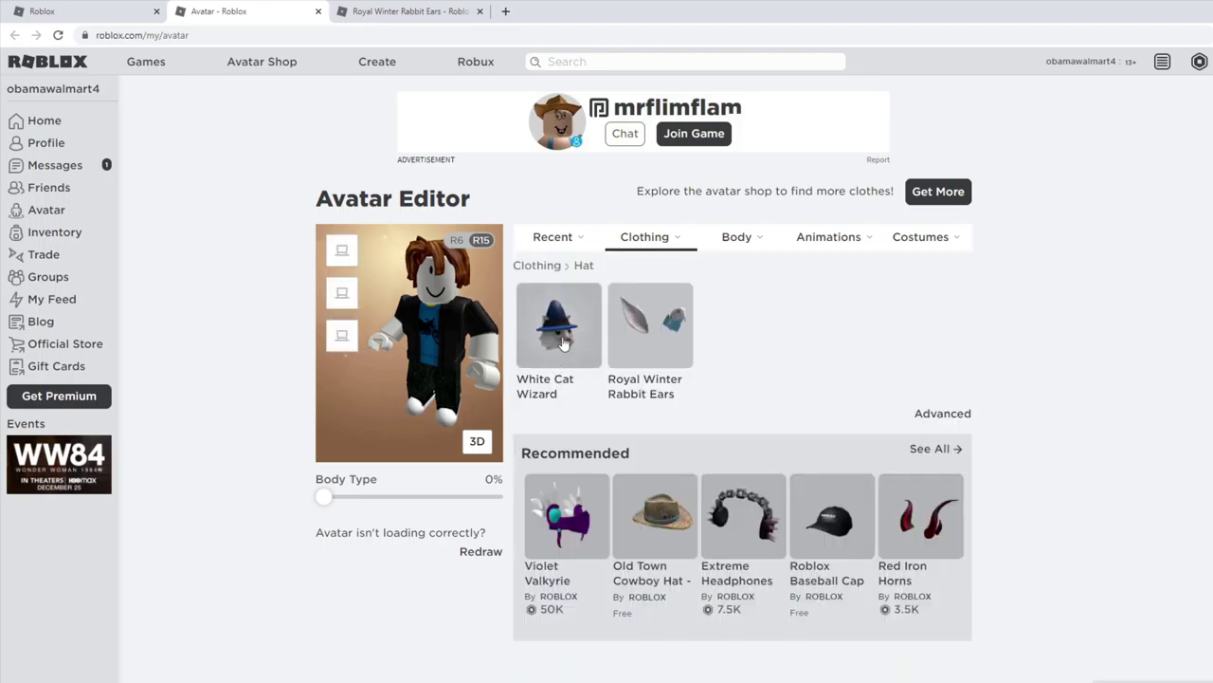
{"action": "left_click", "coordinate": [564, 346]}
Open the White Cat Wizard catalog page in its own tab.
{"action": "middle_click", "coordinate": [559, 376]}
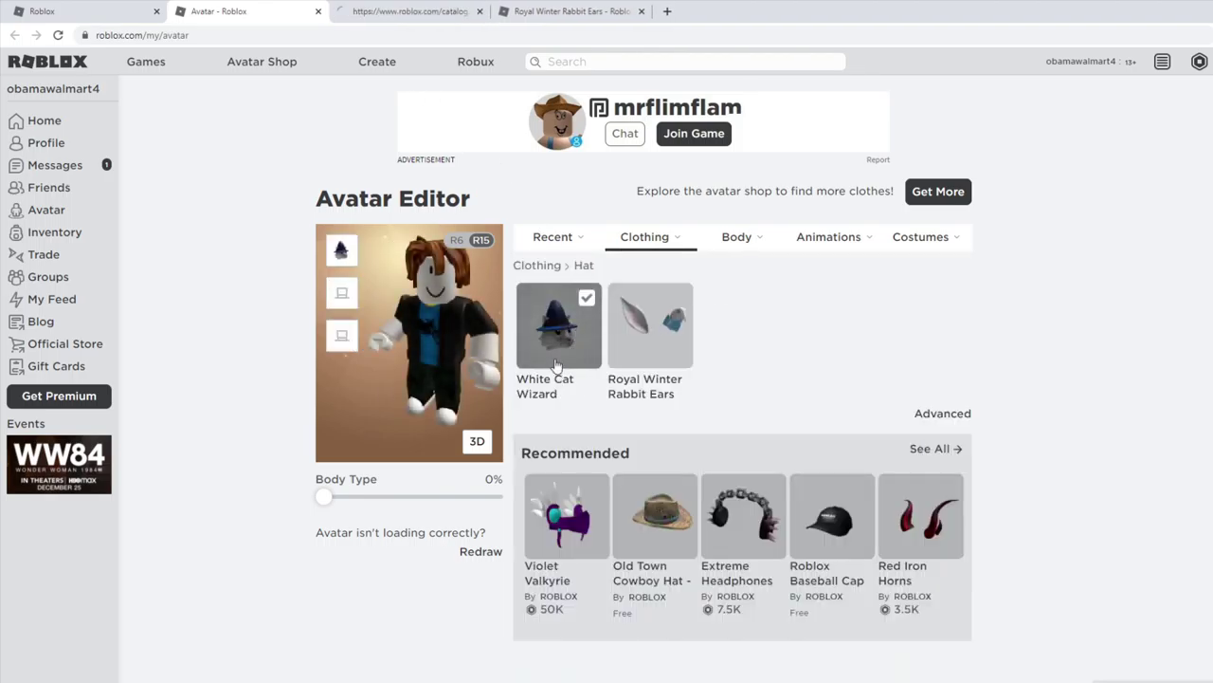
{"action": "key", "text": "ctrl+Tab"}
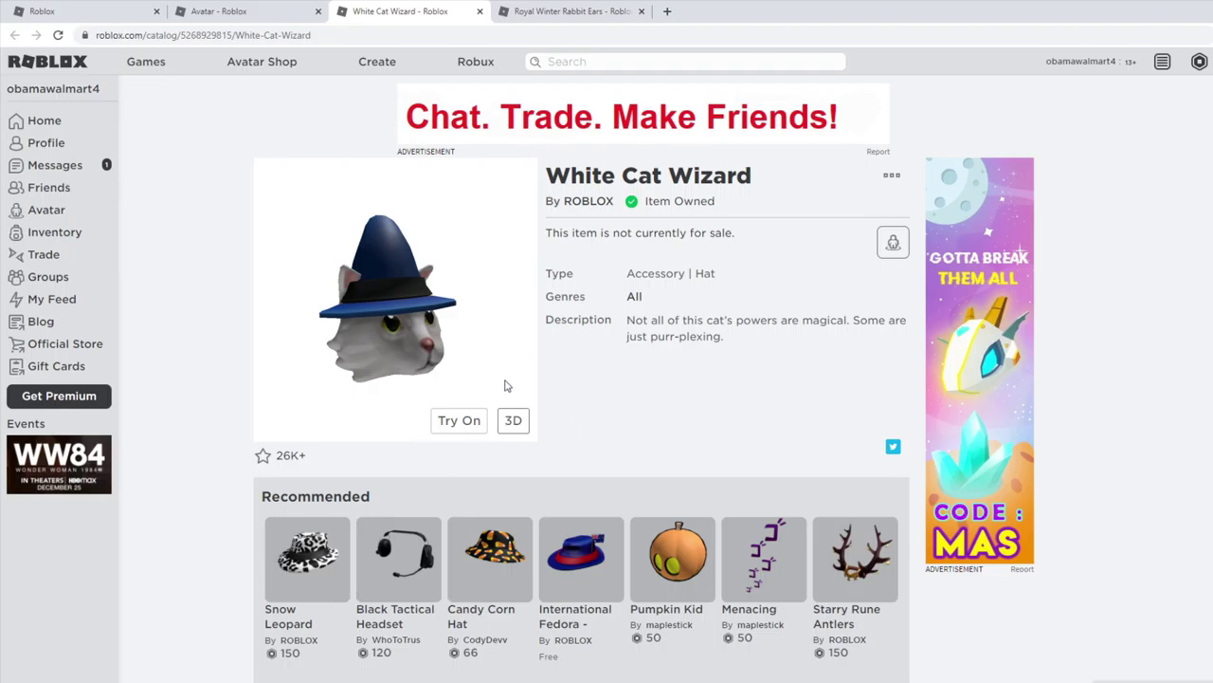
{"action": "left_click", "coordinate": [569, 12]}
{"action": "left_click", "coordinate": [408, 11]}
Redeem promo code ROBLOXTIKTOK.
{"action": "left_click", "coordinate": [59, 8]}
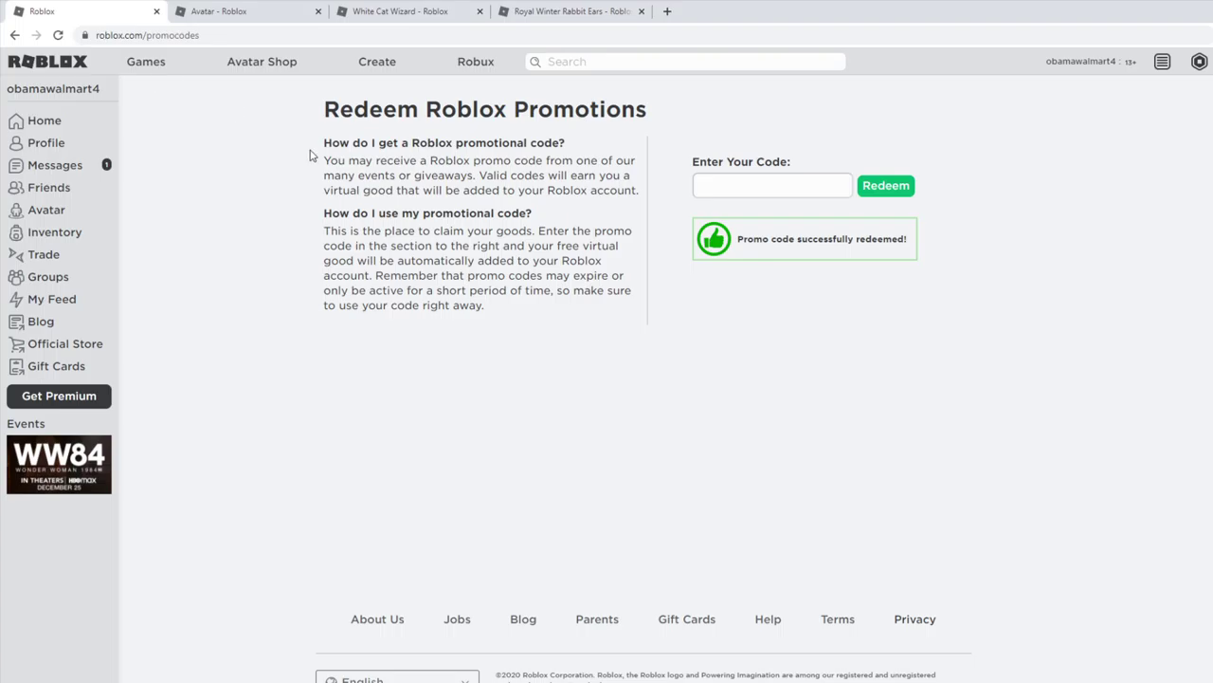
{"action": "left_click", "coordinate": [732, 185]}
{"action": "type", "text": "ROBLOXTIKTOK"}
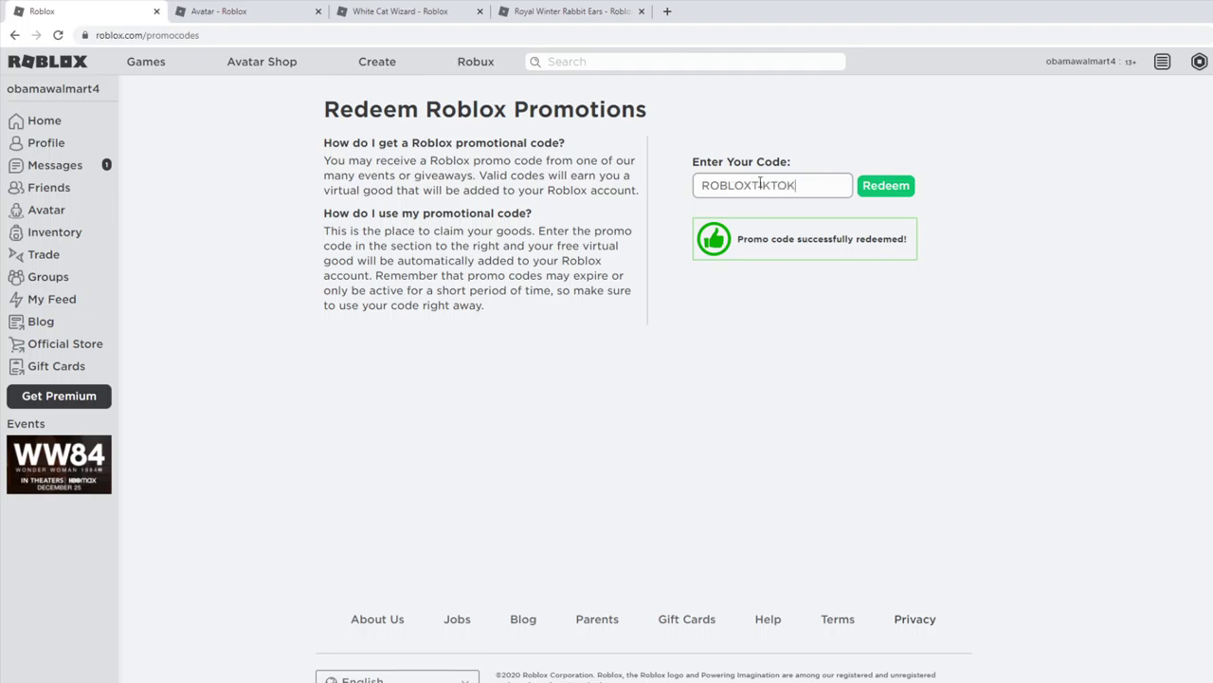
{"action": "left_click", "coordinate": [886, 190]}
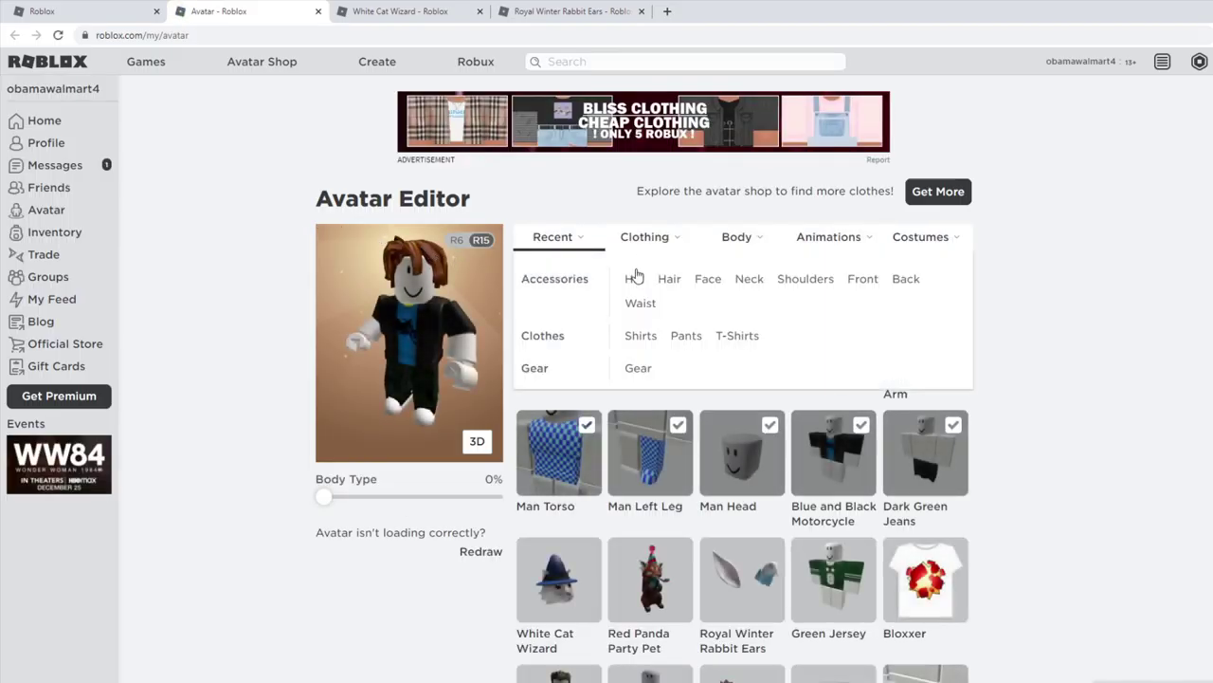
Find Red Panda Party Pet under Recent > All, open its page, and return to promotions.
{"action": "left_click", "coordinate": [635, 278]}
{"action": "left_click", "coordinate": [669, 277]}
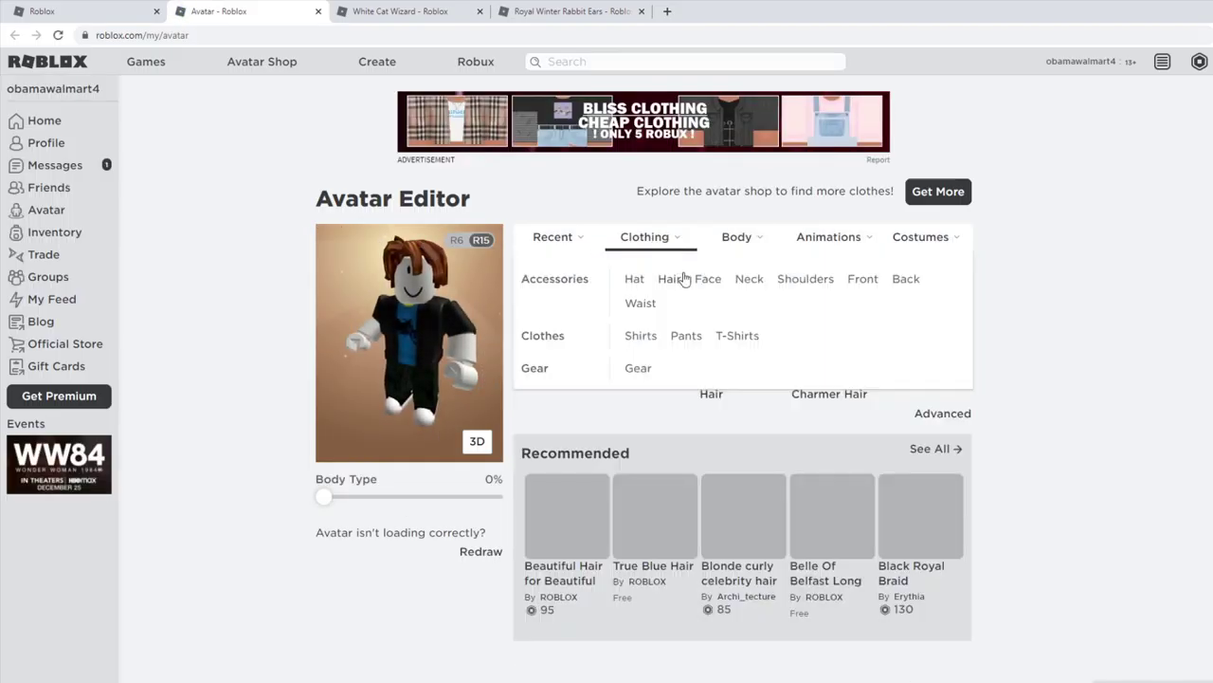
{"action": "mouse_move", "coordinate": [626, 260]}
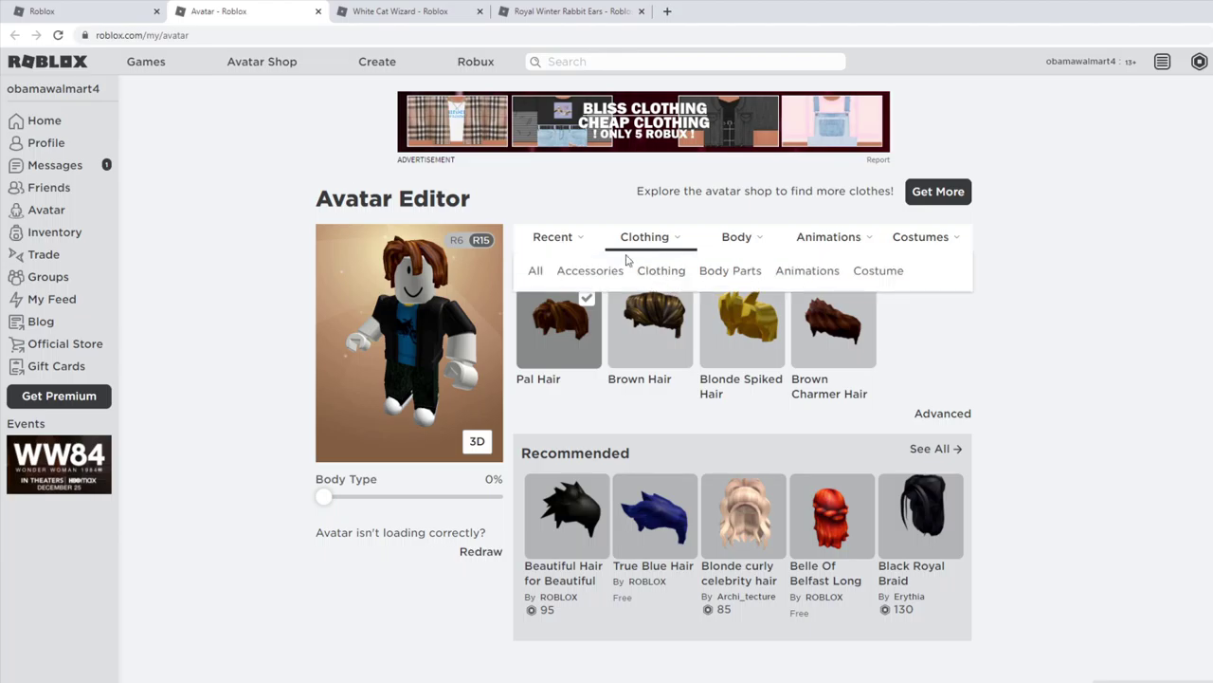
{"action": "left_click", "coordinate": [535, 270]}
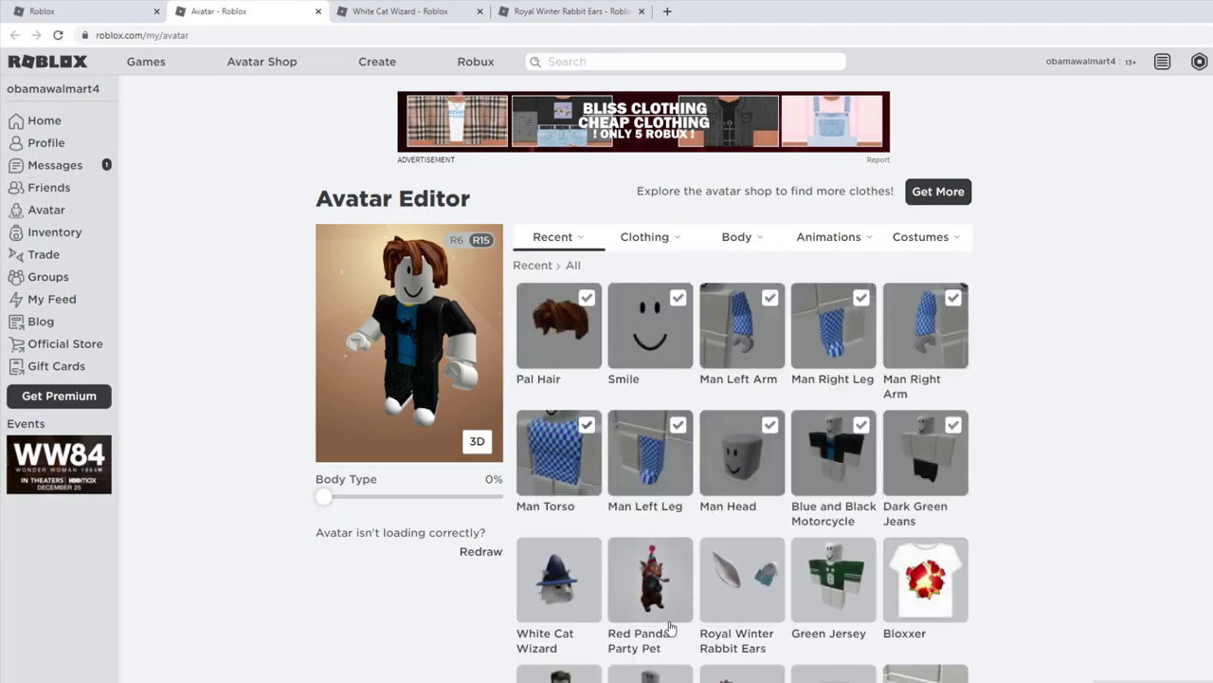
{"action": "scroll", "coordinate": [669, 627], "scroll_direction": "down", "scroll_amount": 1}
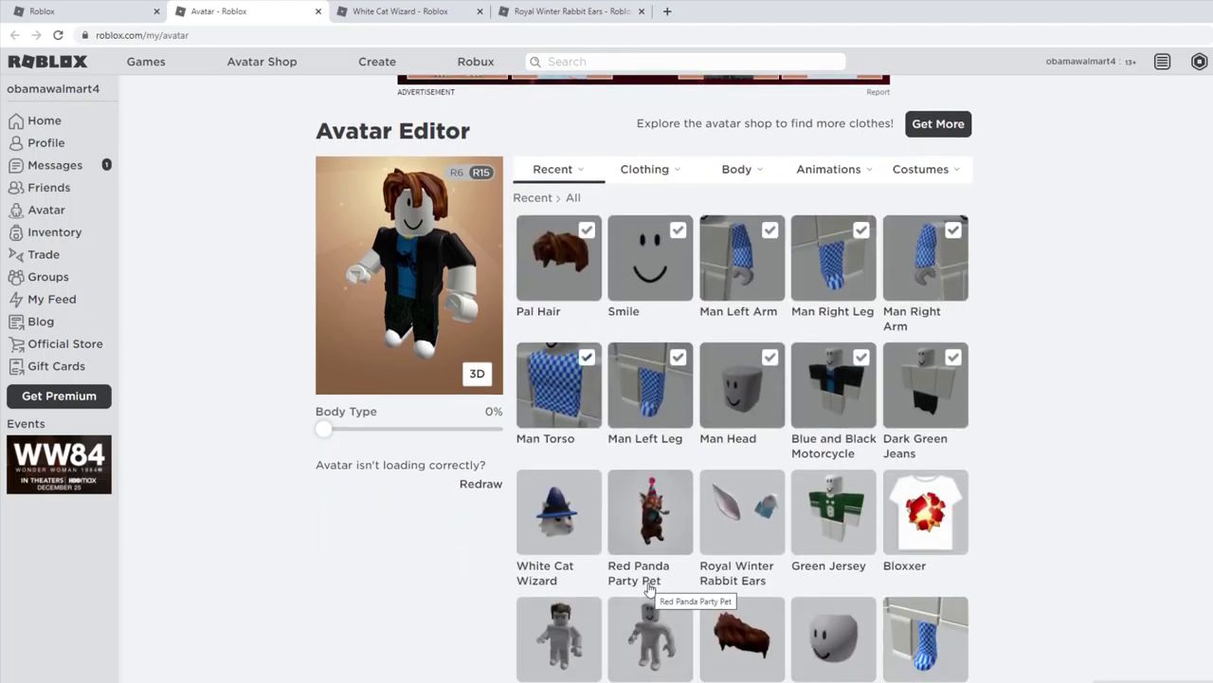
{"action": "left_click", "coordinate": [650, 579]}
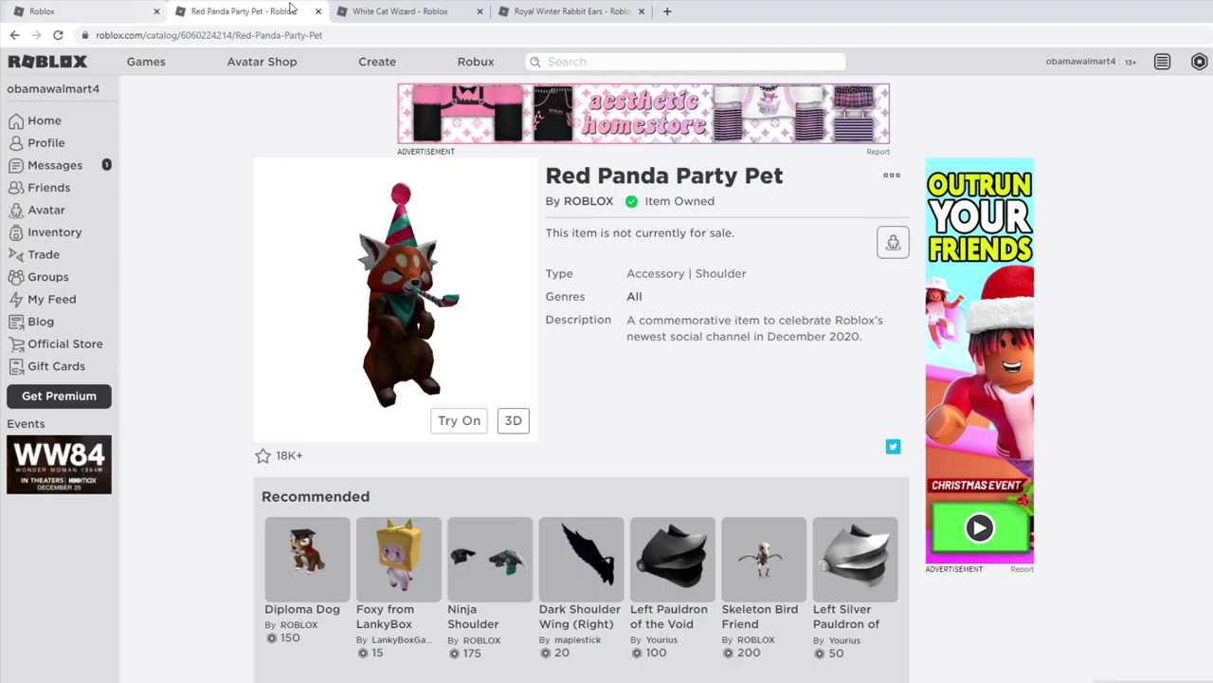
{"action": "left_click", "coordinate": [52, 8]}
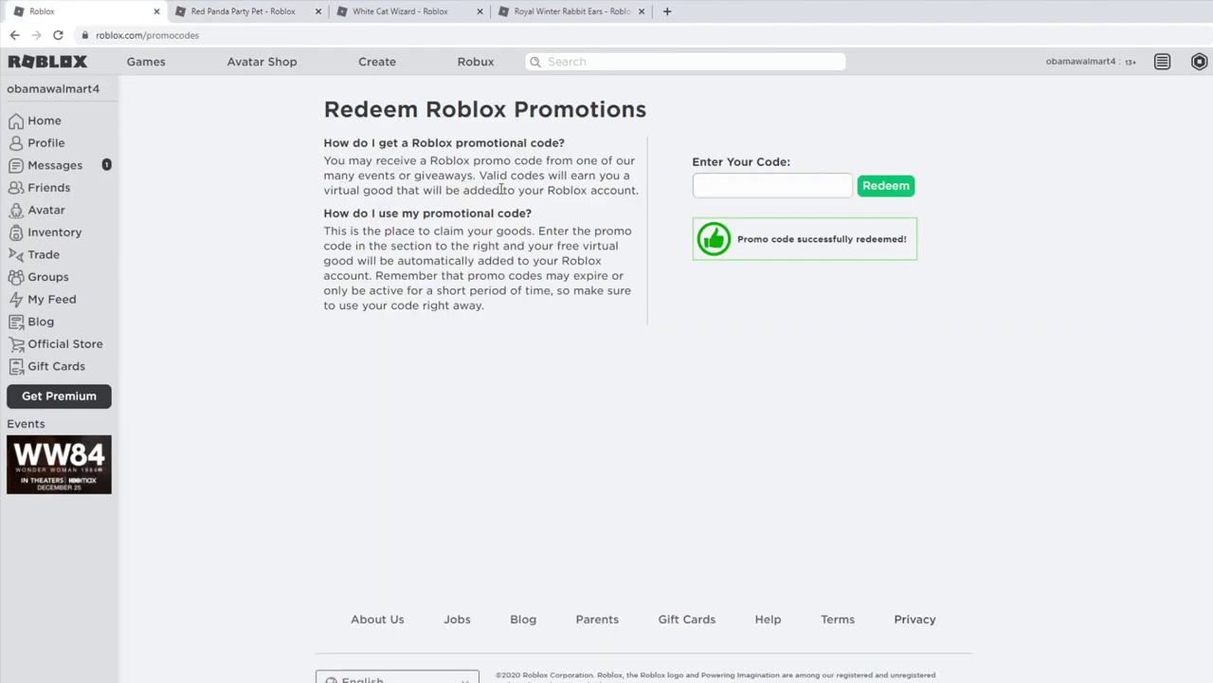
Redeem ROSSMANNHAT2020 and open the owned Chilly Winter Wizard Hat catalog page.
{"action": "left_click", "coordinate": [702, 180]}
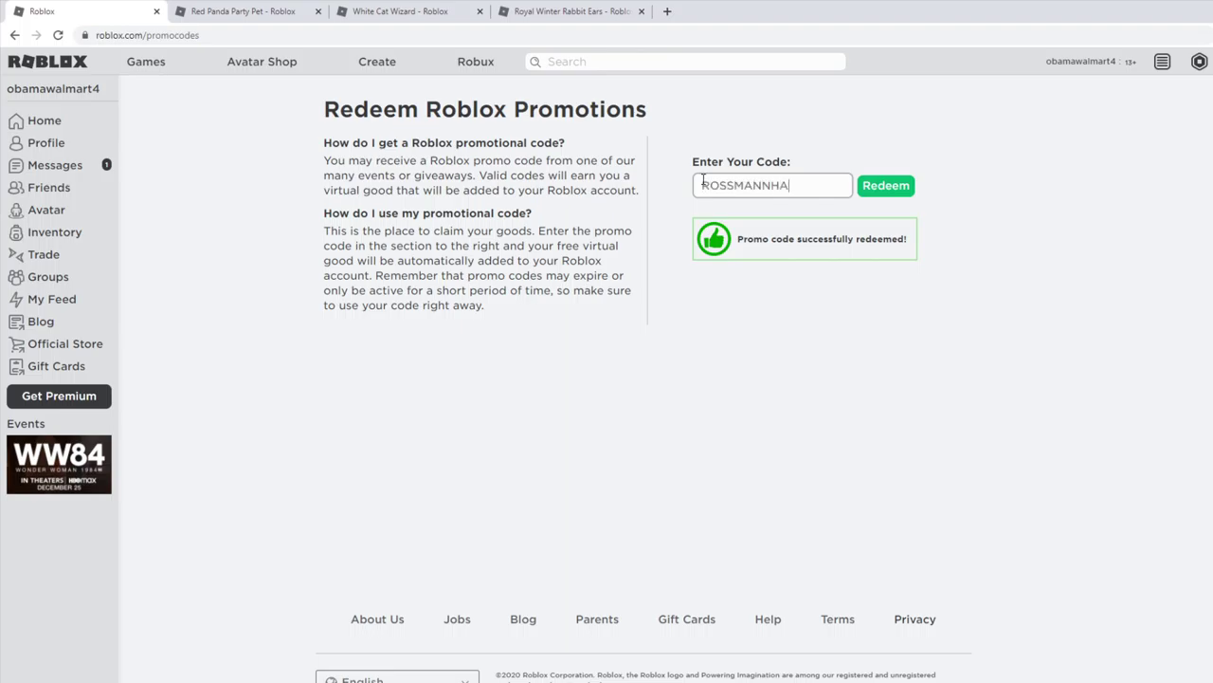
{"action": "left_click", "coordinate": [884, 186]}
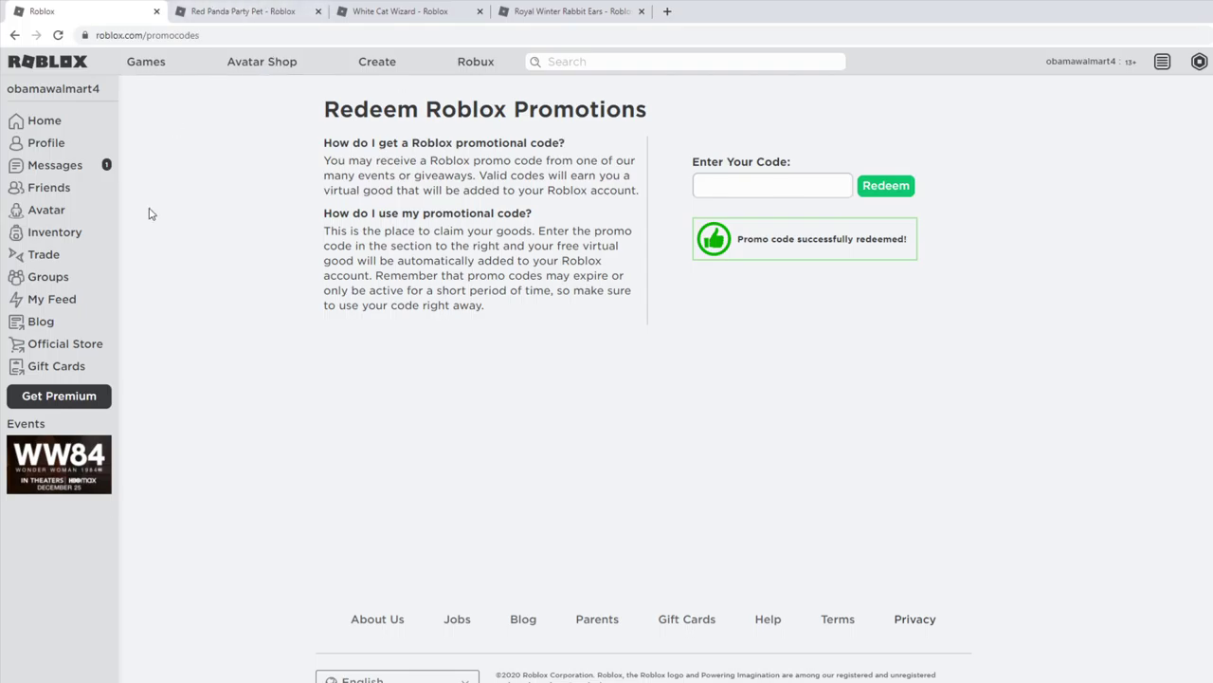
{"action": "middle_click", "coordinate": [81, 211]}
{"action": "left_click", "coordinate": [244, 15]}
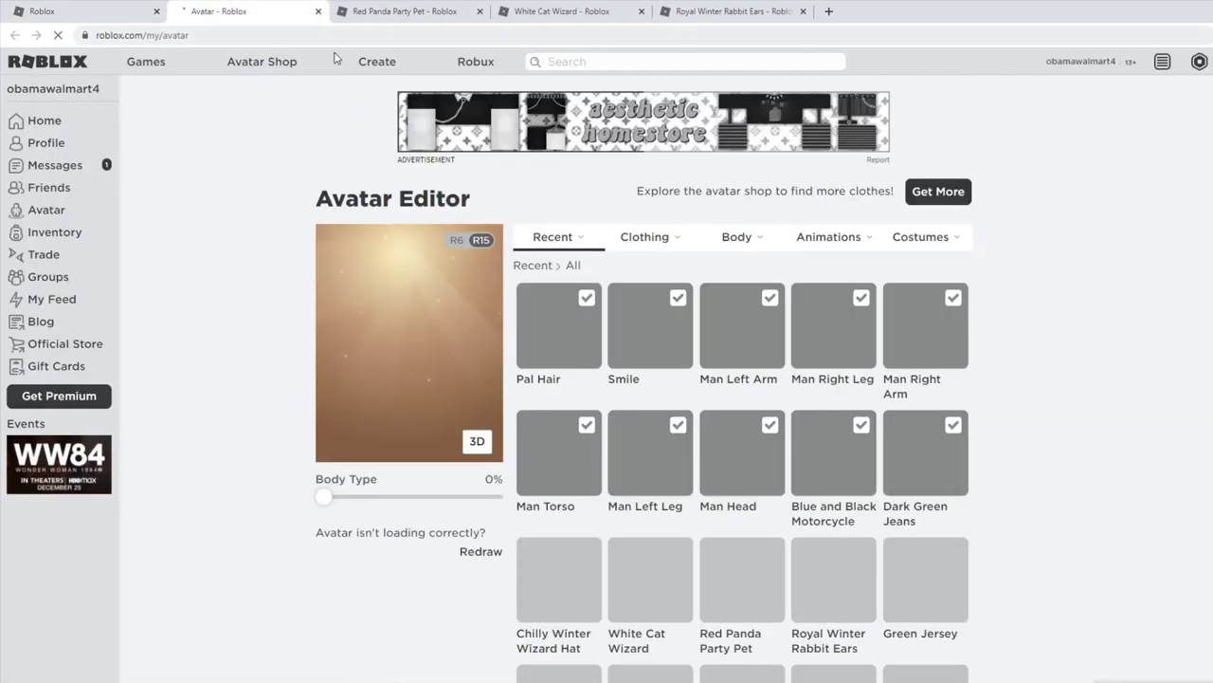
{"action": "middle_click", "coordinate": [572, 645]}
{"action": "left_click", "coordinate": [408, 12]}
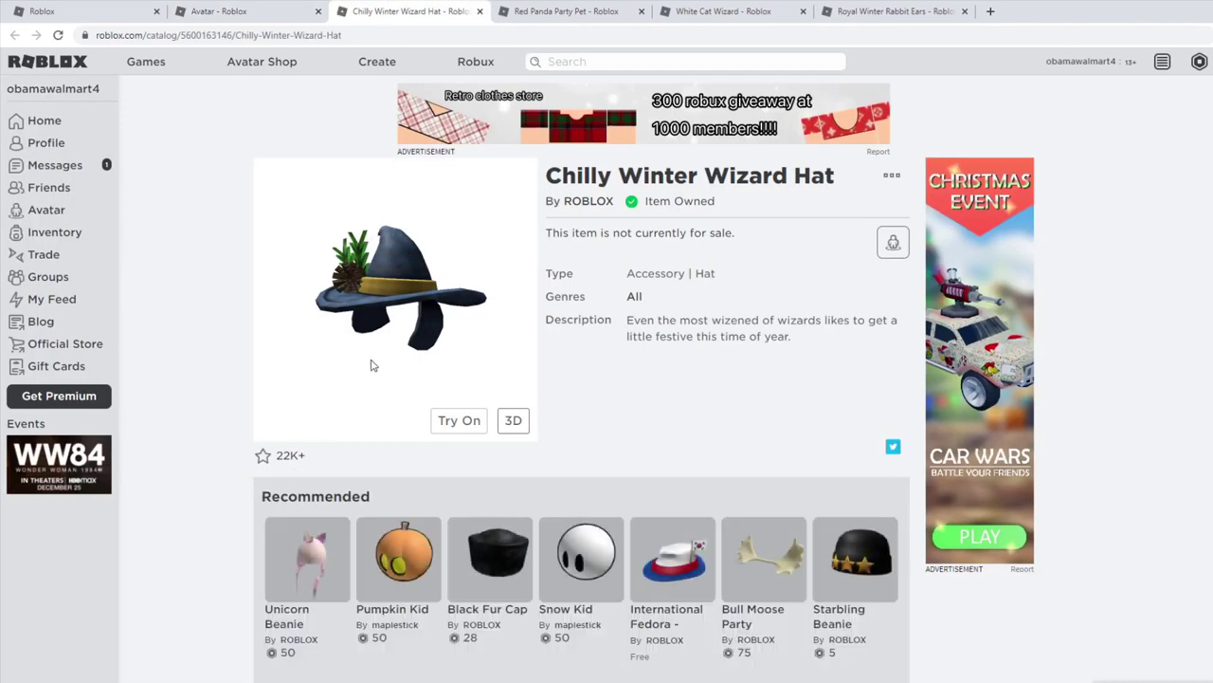
Redeem promo code BIHOOD2020.
{"action": "left_click", "coordinate": [97, 14]}
{"action": "left_click", "coordinate": [798, 185]}
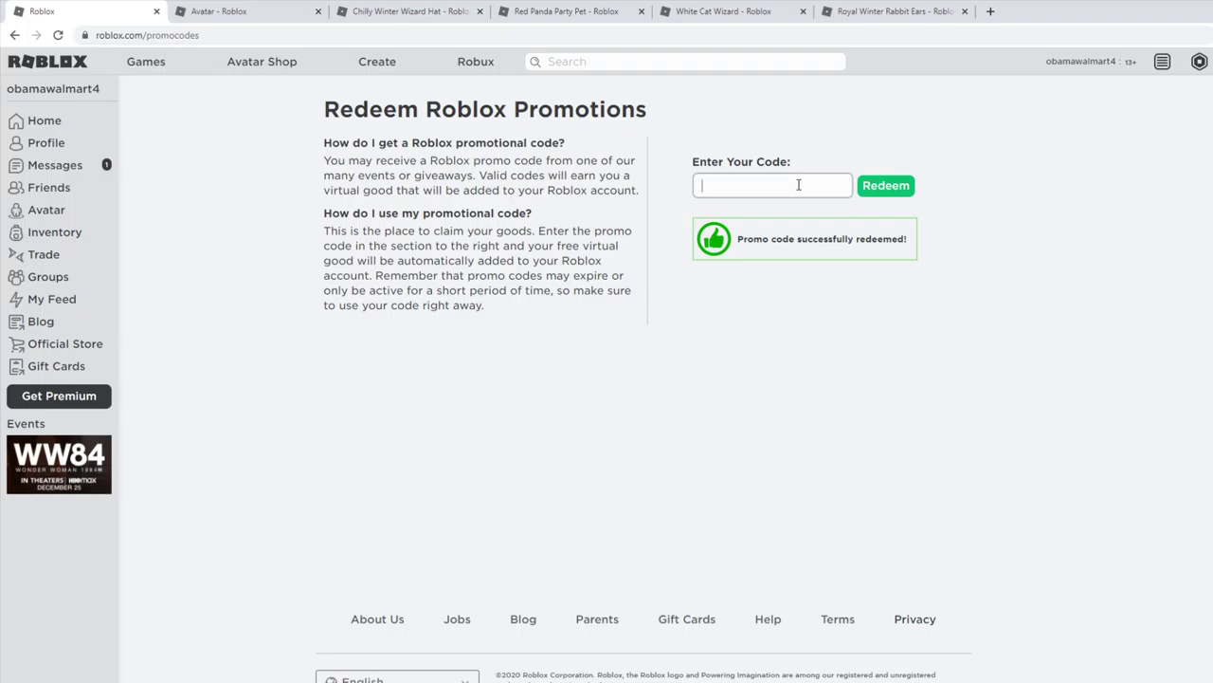
{"action": "type", "text": "BIHOOD2020"}
{"action": "left_click", "coordinate": [886, 187]}
Reload the Avatar Editor and look through the recent items for the new reward.
{"action": "left_click", "coordinate": [178, 11]}
{"action": "key", "text": "F5"}
{"action": "scroll", "coordinate": [562, 569], "scroll_direction": "down", "scroll_amount": 1}
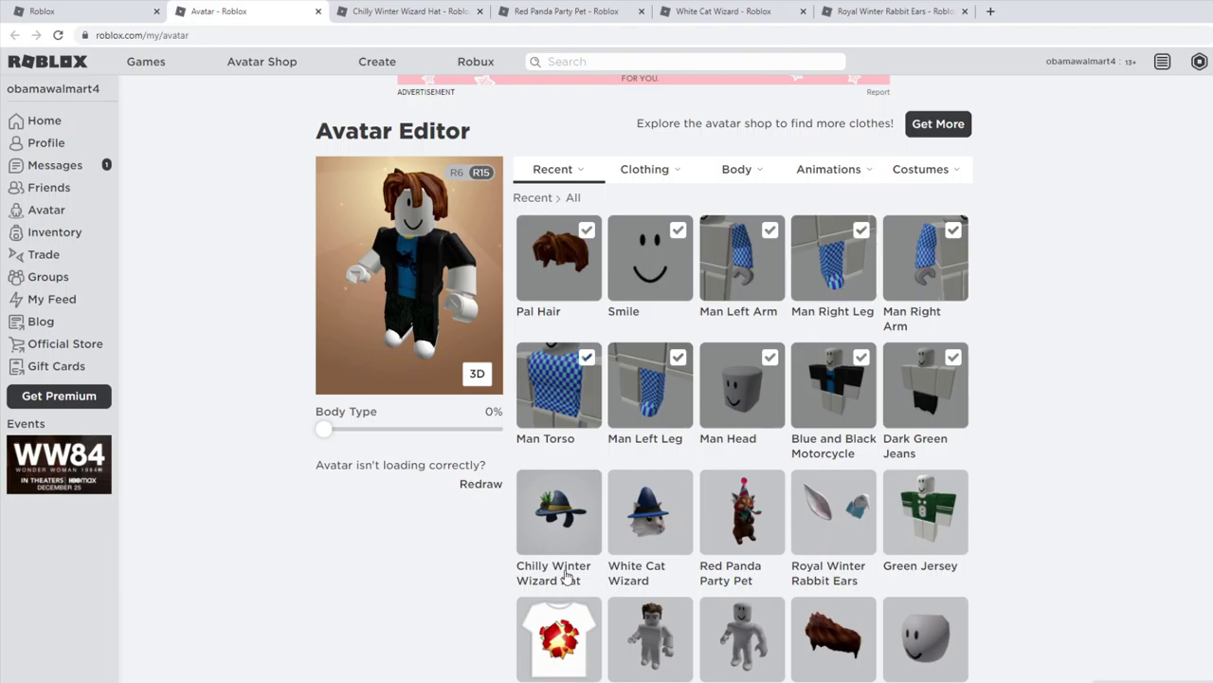
{"action": "scroll", "coordinate": [621, 557], "scroll_direction": "down", "scroll_amount": 1}
{"action": "scroll", "coordinate": [626, 474], "scroll_direction": "up", "scroll_amount": 2}
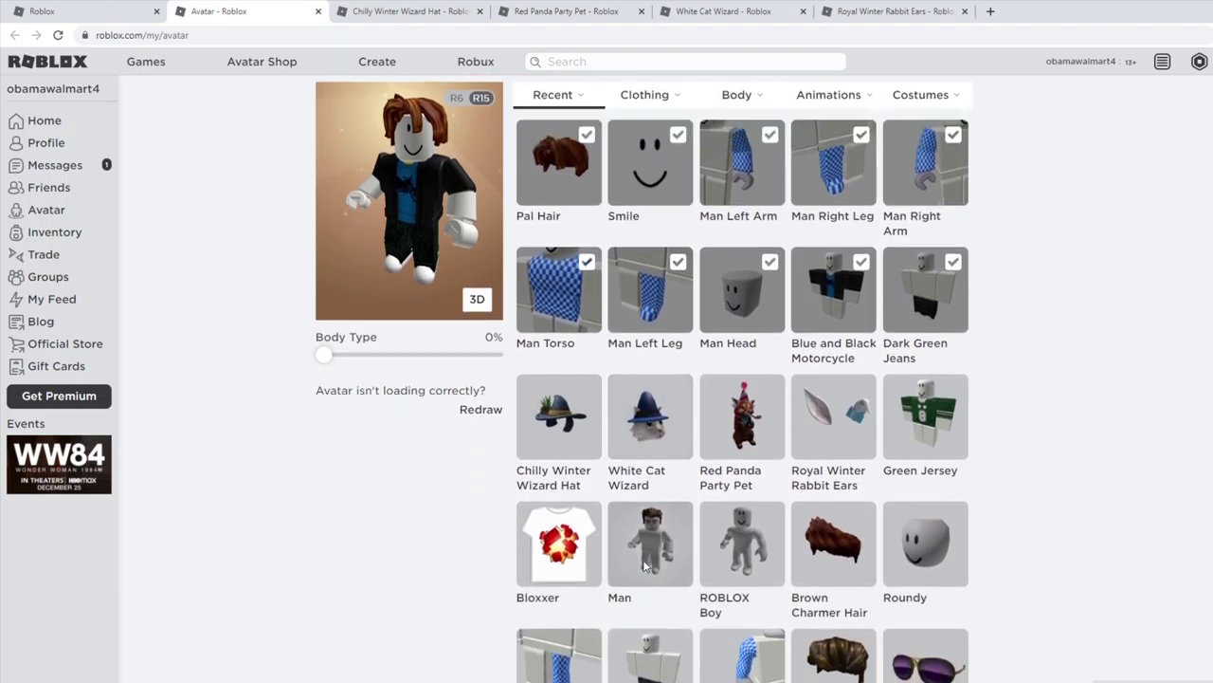
{"action": "scroll", "coordinate": [640, 365], "scroll_direction": "down", "scroll_amount": 1}
{"action": "scroll", "coordinate": [639, 365], "scroll_direction": "down", "scroll_amount": 2}
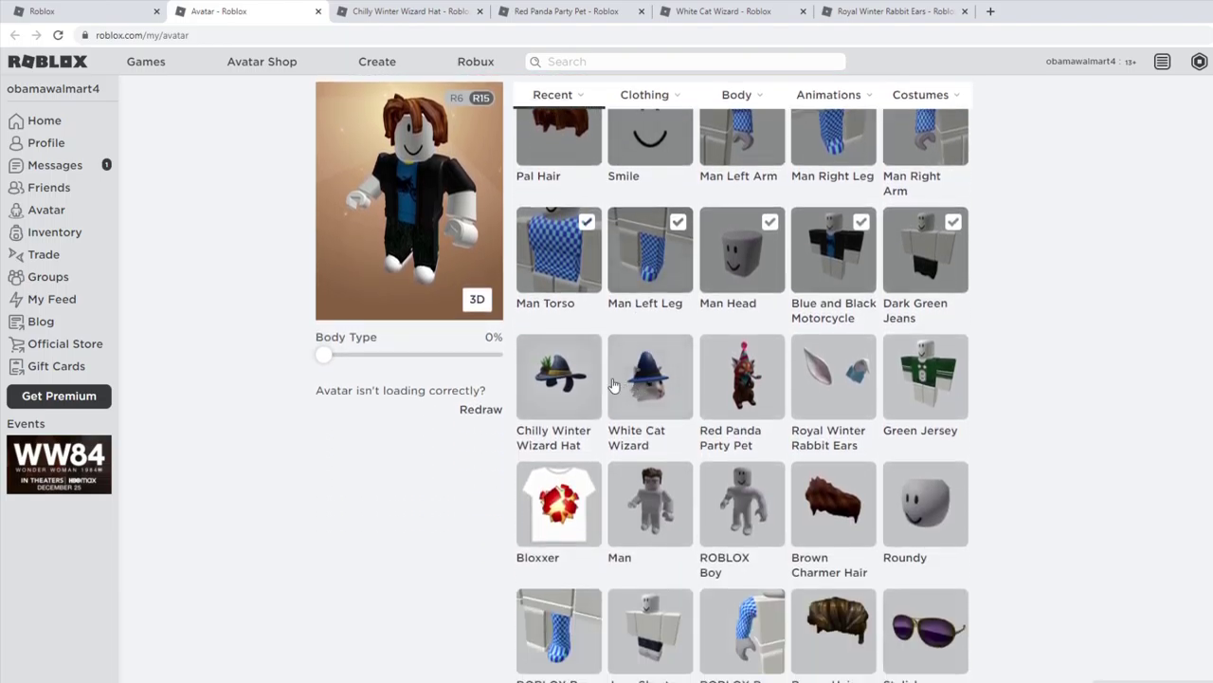
{"action": "scroll", "coordinate": [617, 388], "scroll_direction": "up", "scroll_amount": 3}
Open the Arctic Blue Fuzzy Tiger Hood catalog page, then return to the promotions code box.
{"action": "left_click", "coordinate": [60, 35]}
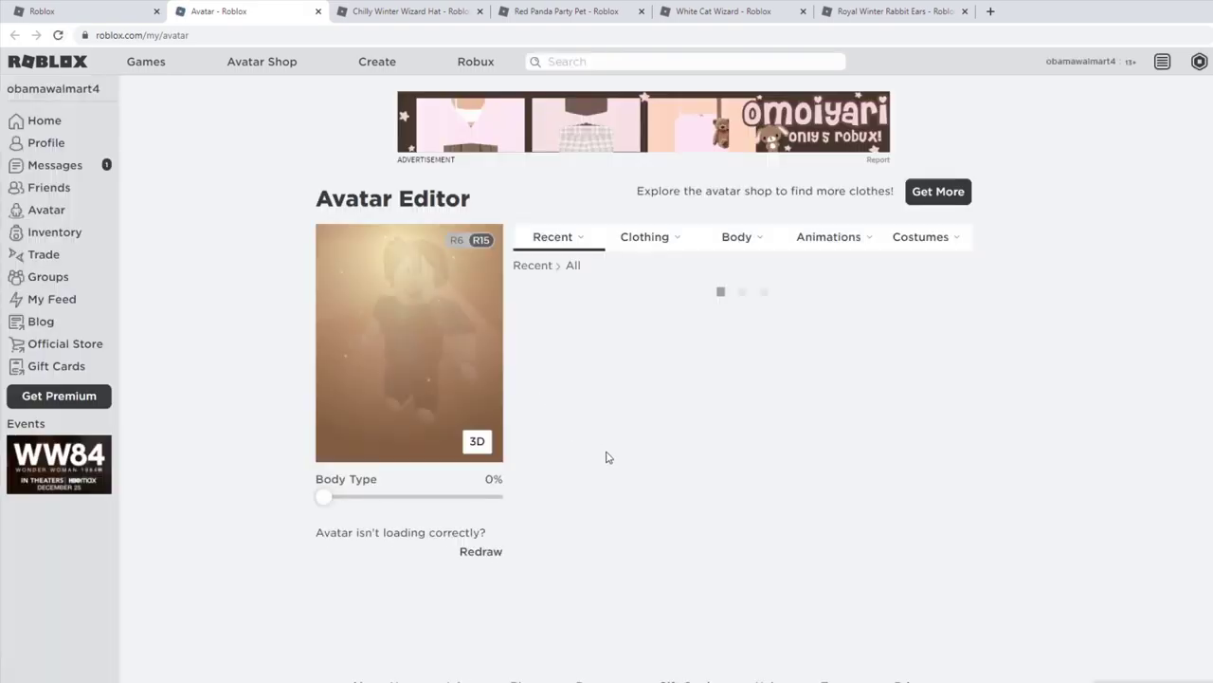
{"action": "scroll", "coordinate": [604, 455], "scroll_direction": "down", "scroll_amount": 1}
{"action": "middle_click", "coordinate": [564, 569]}
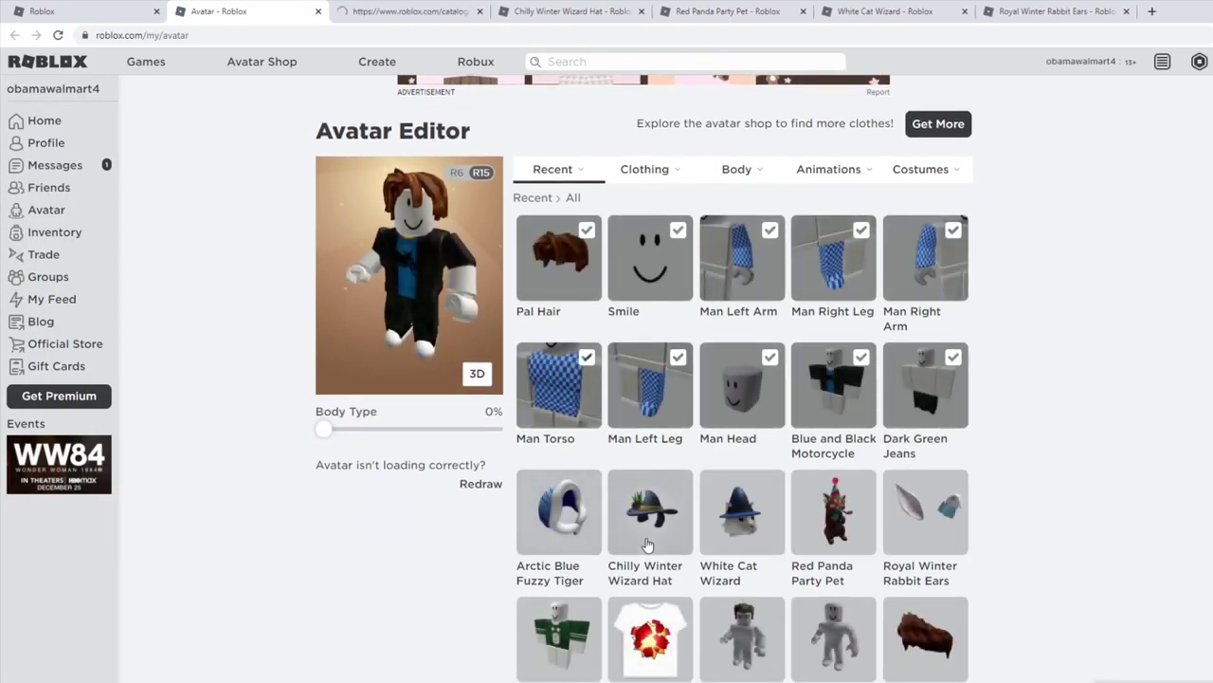
{"action": "scroll", "coordinate": [564, 531], "scroll_direction": "up", "scroll_amount": 1}
{"action": "left_click", "coordinate": [365, 13]}
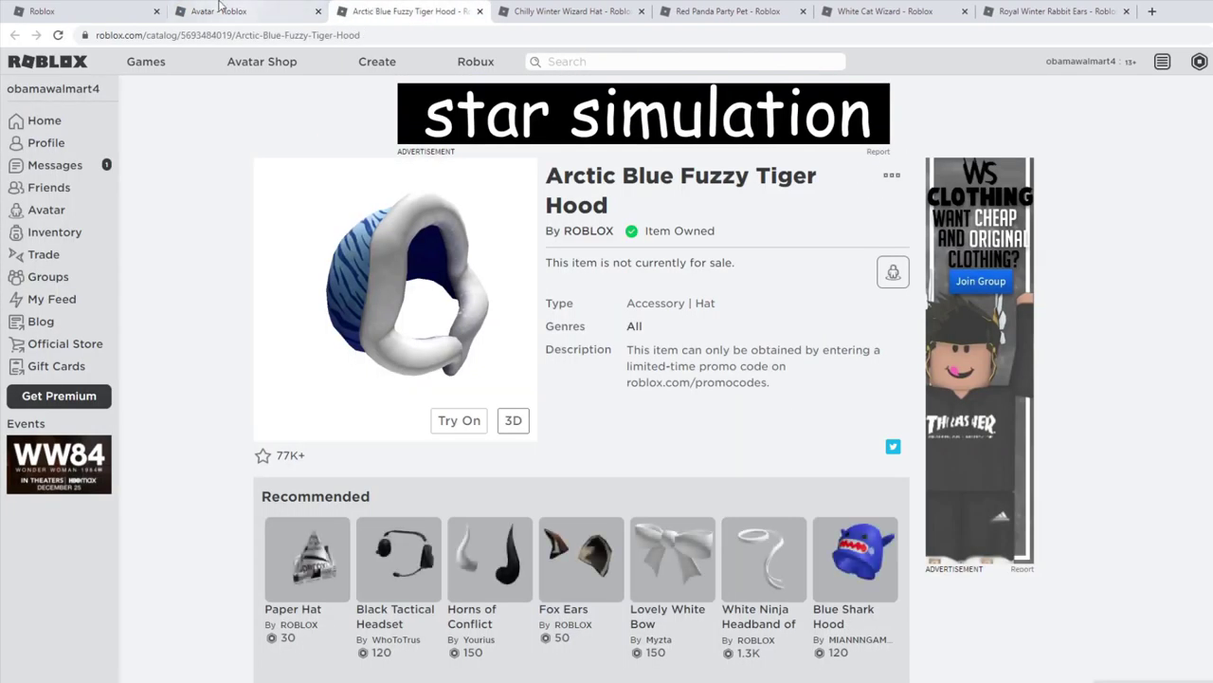
{"action": "left_click", "coordinate": [57, 7]}
{"action": "left_click", "coordinate": [757, 187]}
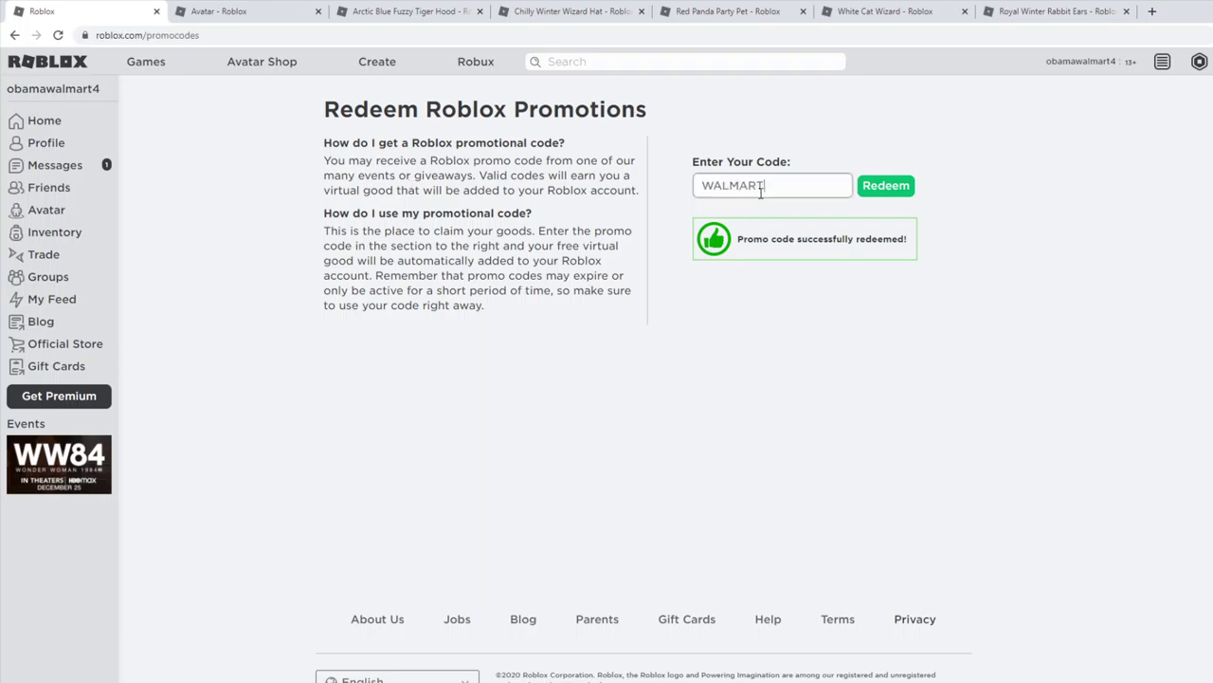
Redeem WALMARTMXTAIL2020 and reload the Avatar Editor to load new items.
{"action": "type", "text": "WALMARTMXTAIL2020"}
{"action": "left_click", "coordinate": [888, 188]}
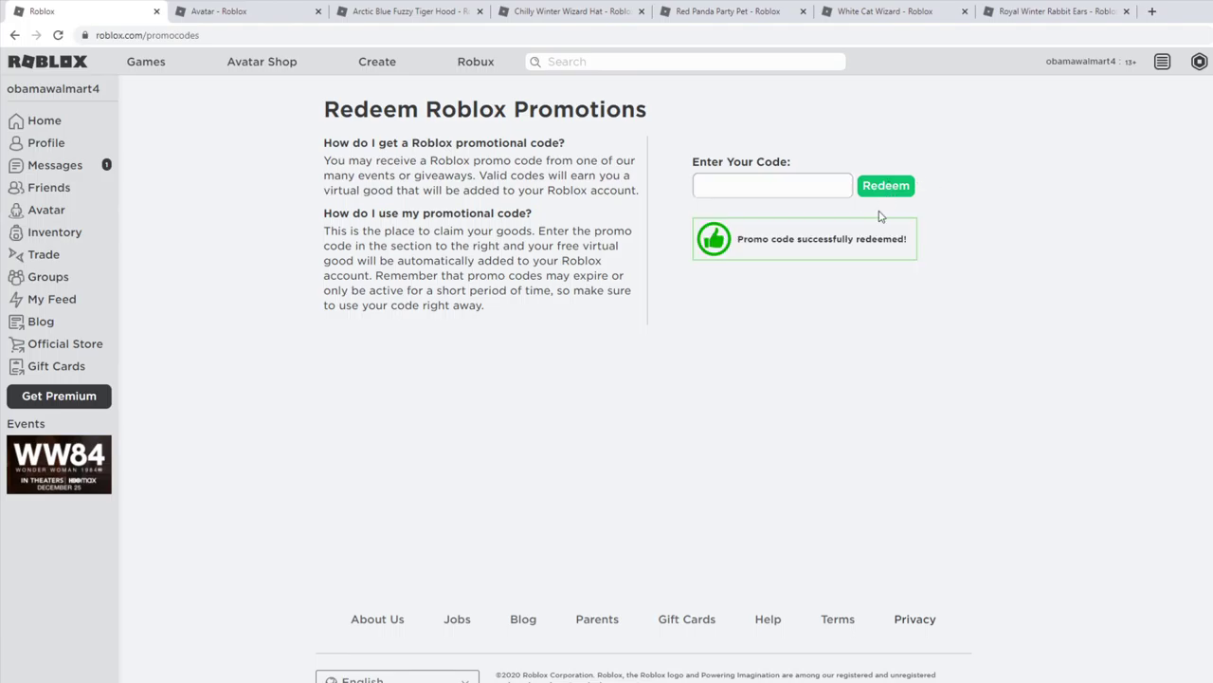
{"action": "left_click", "coordinate": [218, 11]}
{"action": "left_click", "coordinate": [58, 35]}
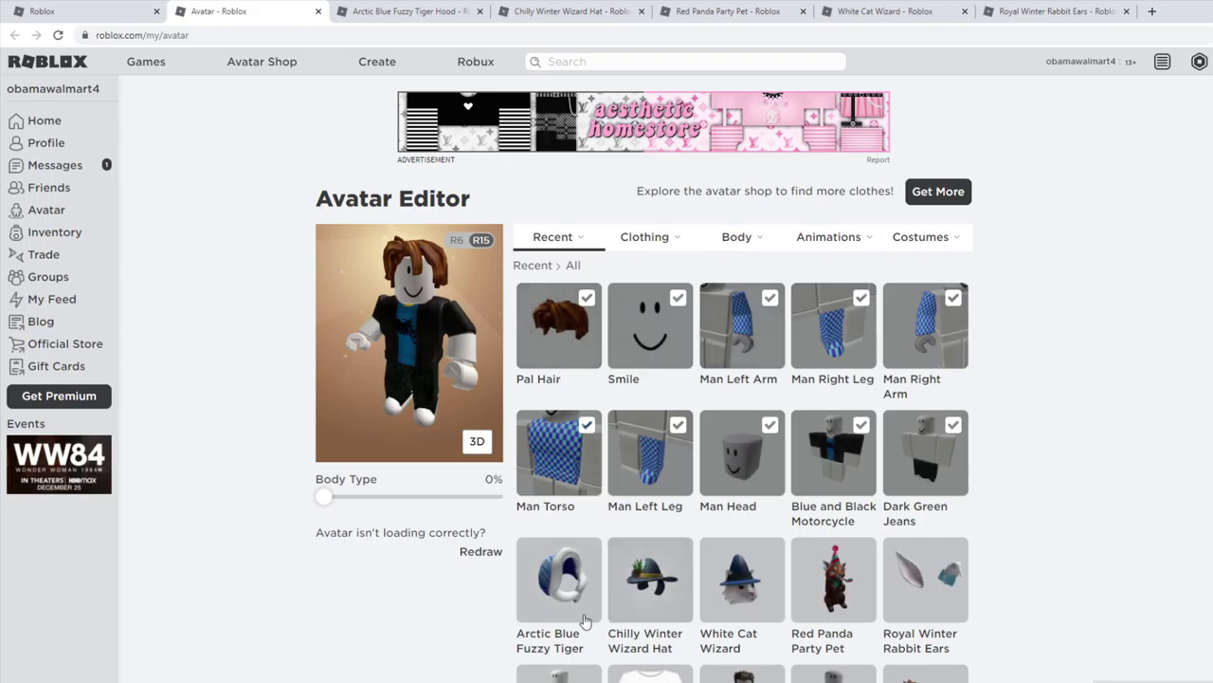
Back on the promotions page, enter code SMYTHSHEADPHONES2020.
{"action": "key", "text": "ctrl+1"}
{"action": "left_click", "coordinate": [723, 186]}
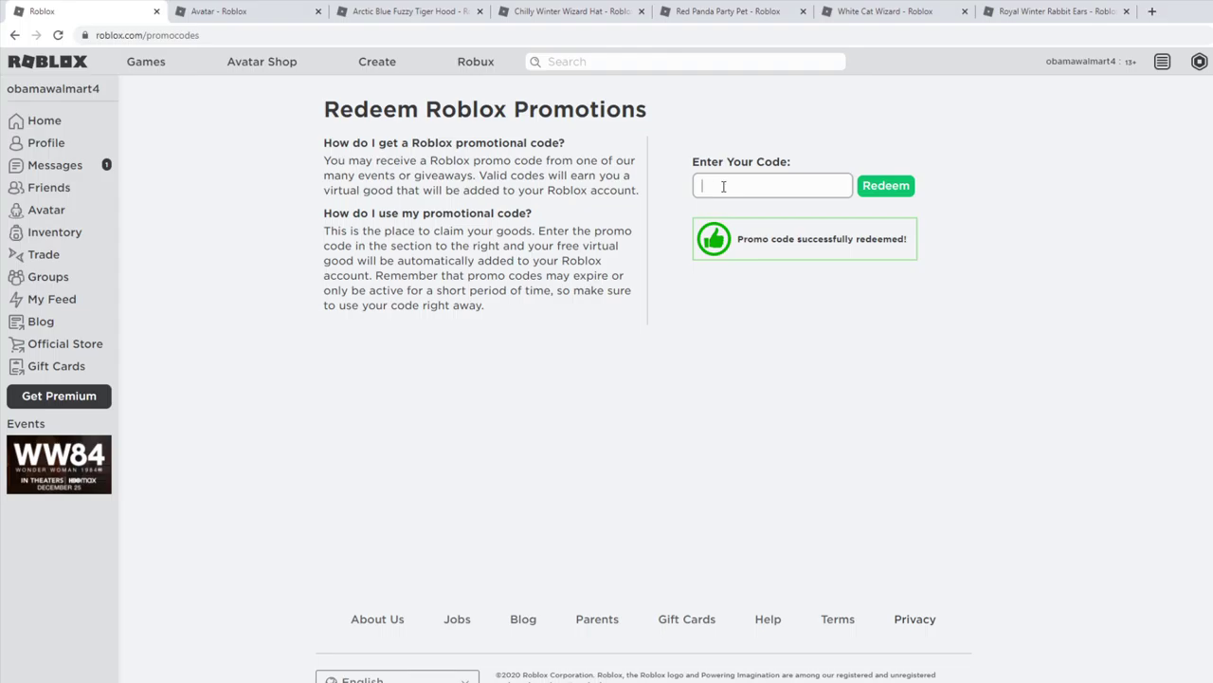
{"action": "type", "text": "SMYTHS"}
{"action": "type", "text": "HEADPHONES2020"}
Redeem the SMYTHSHEADPHONES2020 code and glance at the Avatar Editor.
{"action": "left_click", "coordinate": [870, 187]}
{"action": "left_click", "coordinate": [201, 9]}
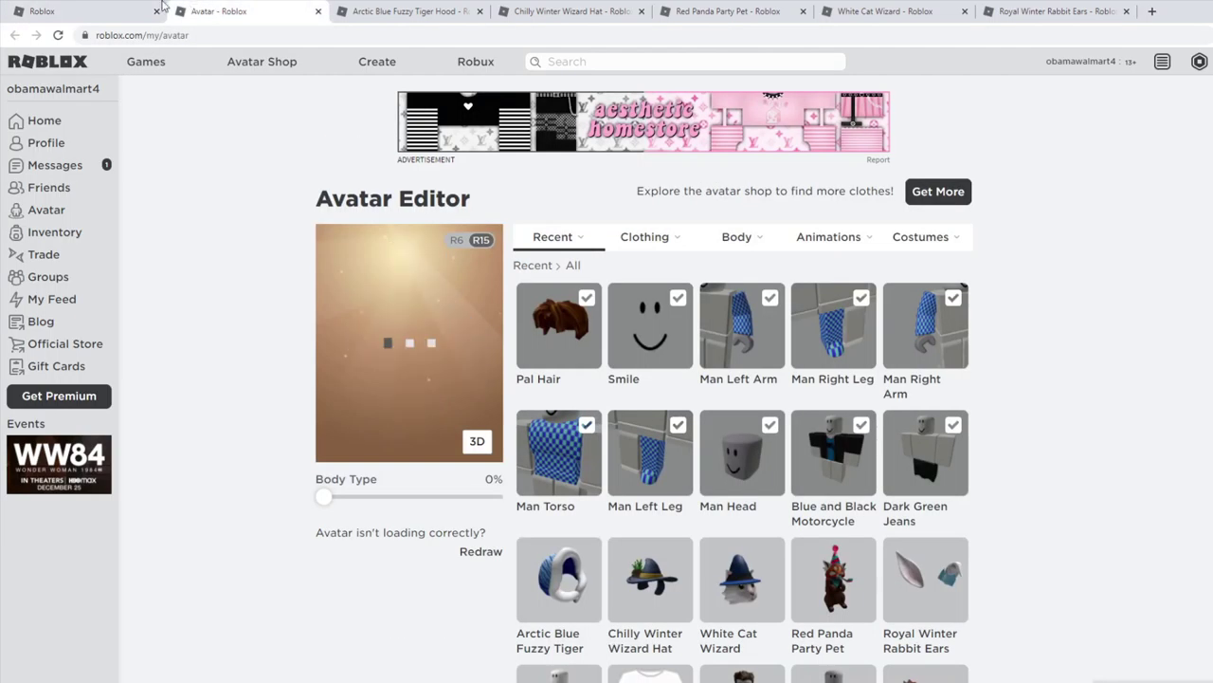
{"action": "left_click", "coordinate": [112, 9]}
Redeem AMAZONNARWHAL2020 and check Dapper Narwhal appears among recent avatar items.
{"action": "left_click", "coordinate": [718, 184]}
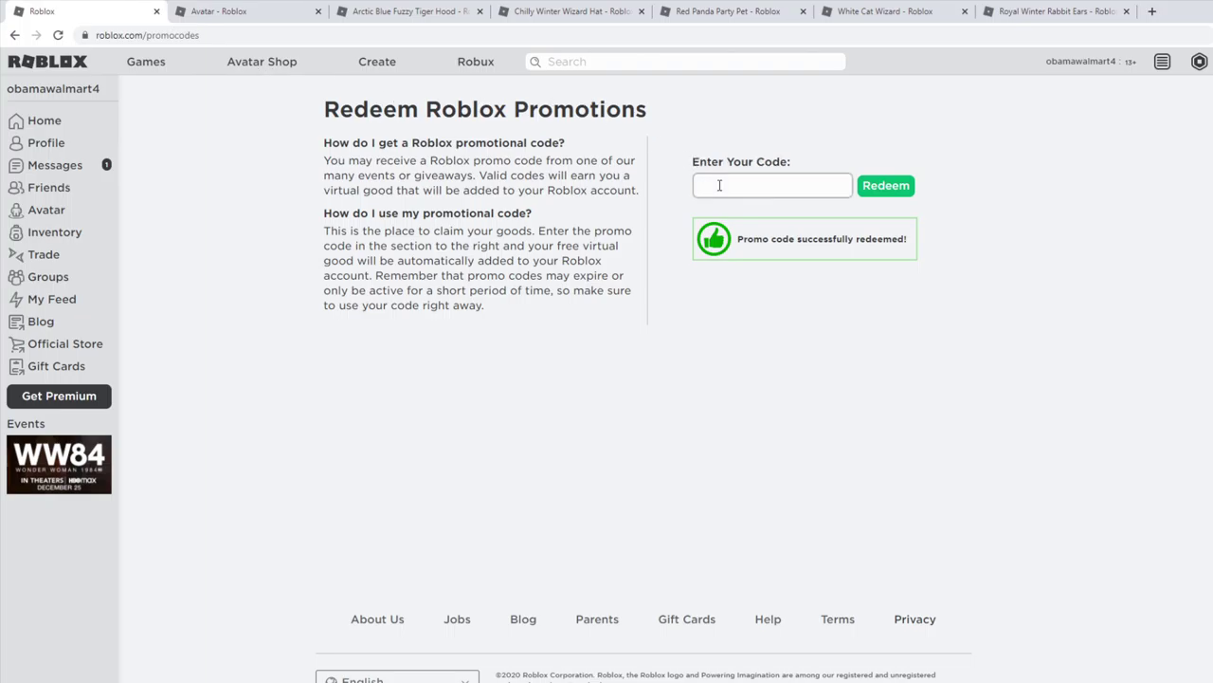
{"action": "type", "text": "AMAZONNARWHAL2020"}
{"action": "left_click", "coordinate": [901, 188]}
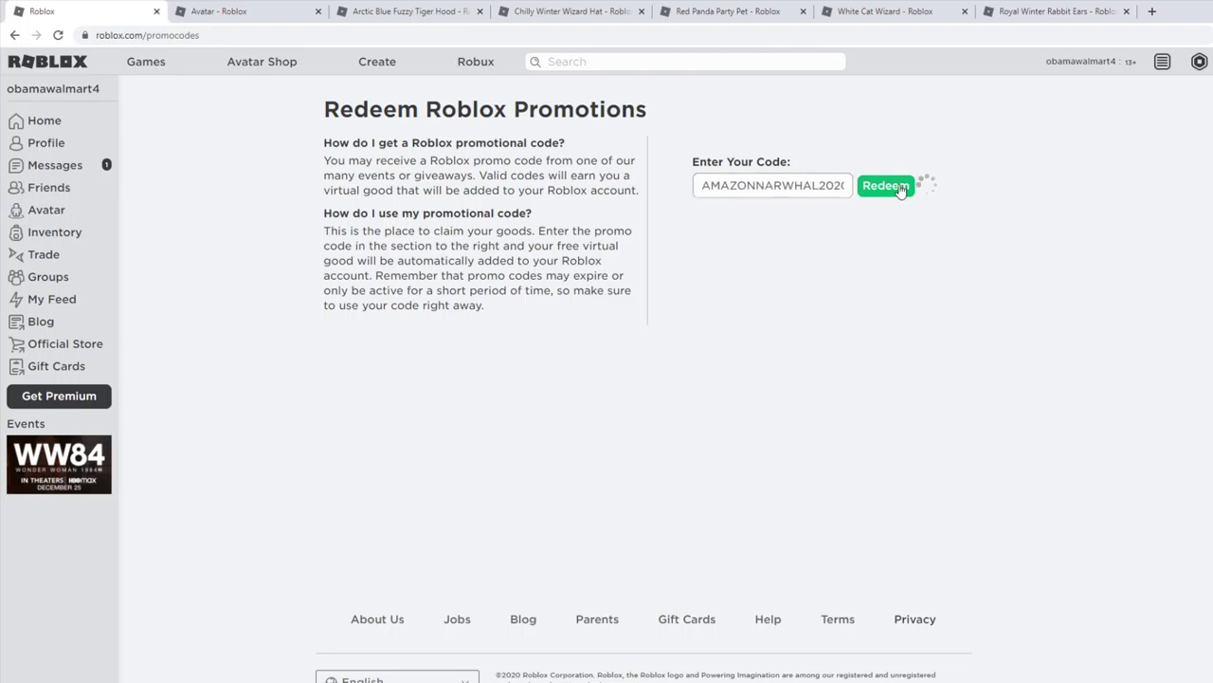
{"action": "left_click", "coordinate": [190, 12]}
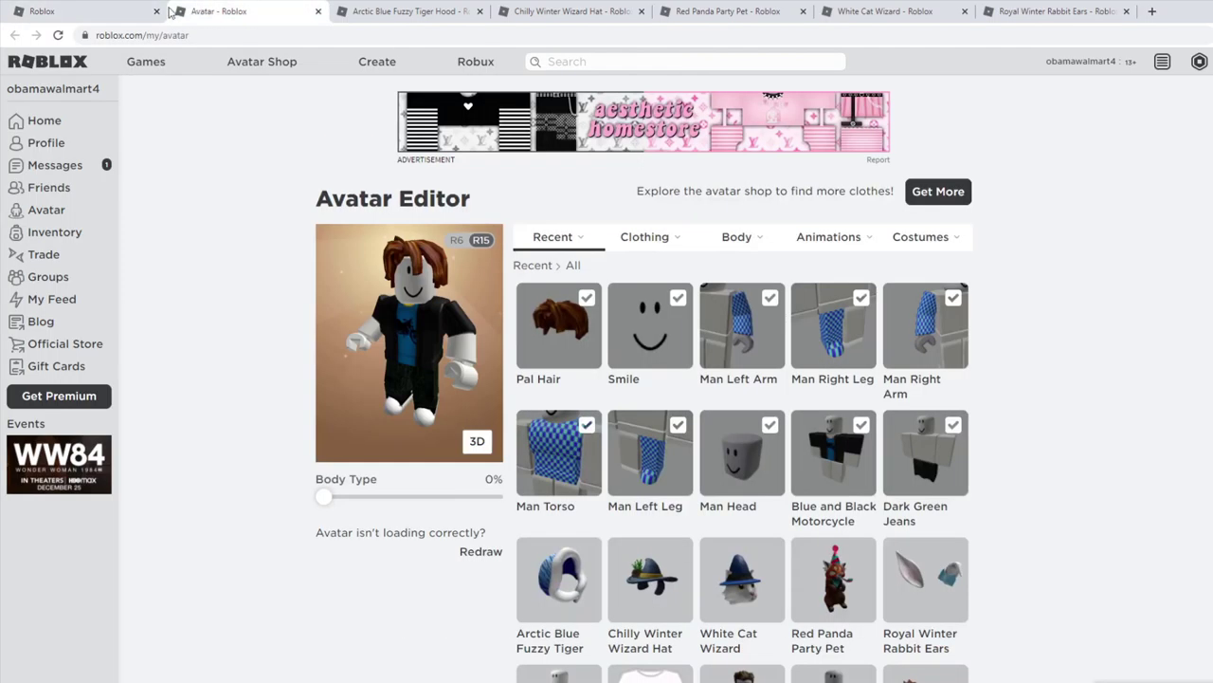
{"action": "left_click", "coordinate": [58, 35]}
{"action": "scroll", "coordinate": [521, 436], "scroll_direction": "down", "scroll_amount": 2}
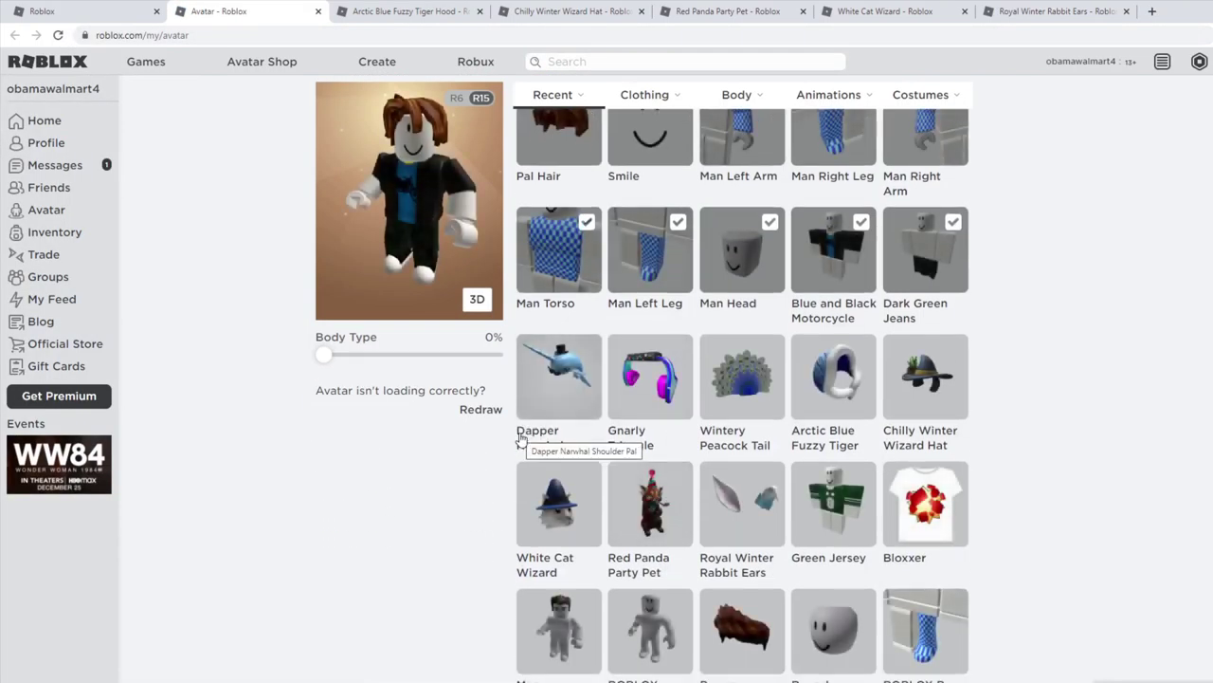
{"action": "left_click", "coordinate": [143, 10]}
Redeem TARGETFOX2020 and reload the Avatar Editor to load the reward.
{"action": "left_click", "coordinate": [812, 187]}
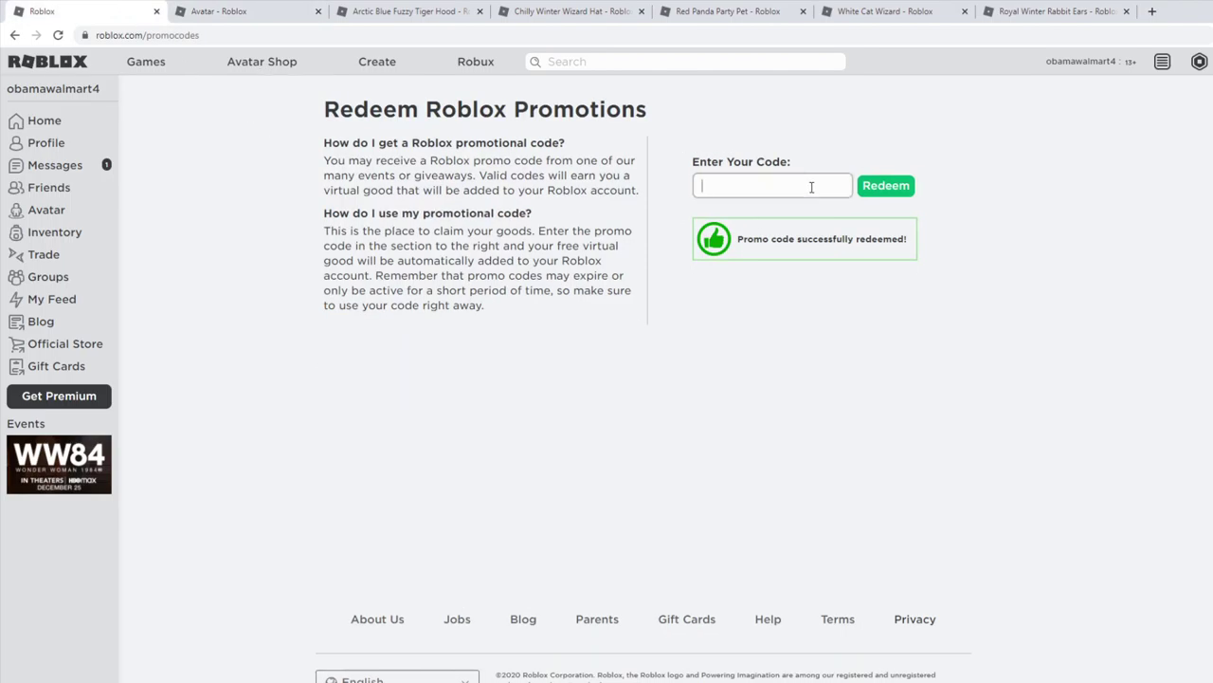
{"action": "type", "text": "TARGETFOX2020"}
{"action": "left_click", "coordinate": [896, 188]}
{"action": "left_click", "coordinate": [238, 8]}
{"action": "left_click", "coordinate": [58, 35]}
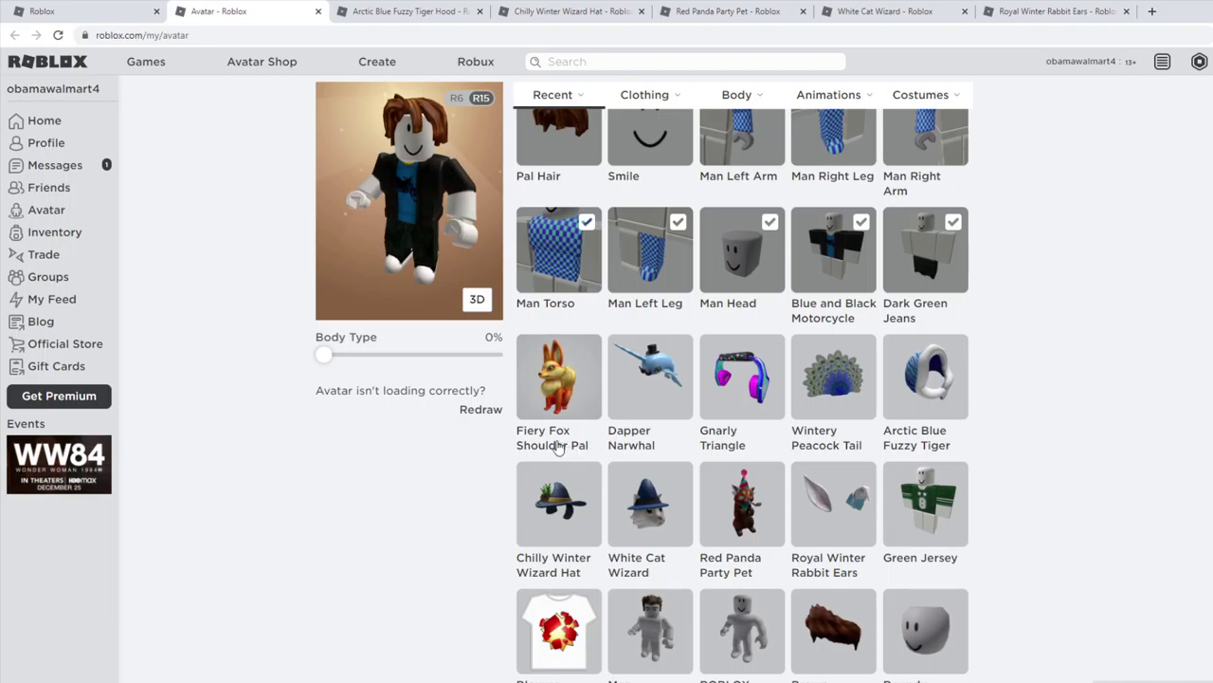
{"action": "left_click", "coordinate": [88, 7]}
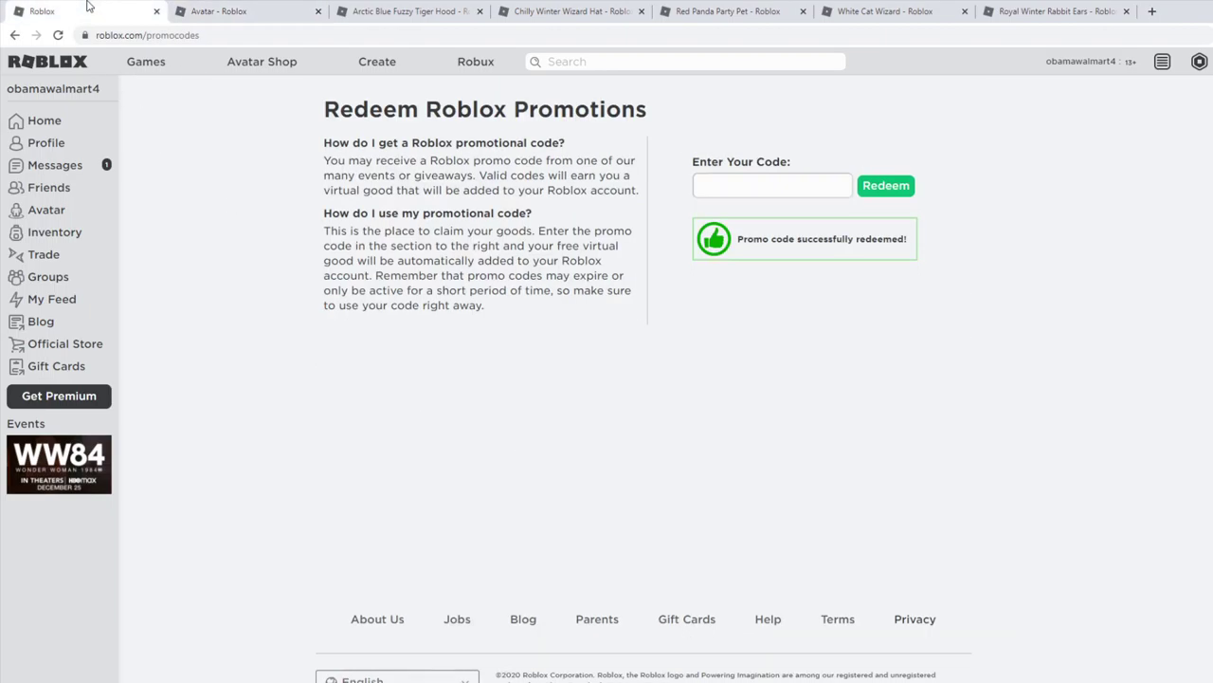
Redeem ARGOSWINGS2020, then reload the Avatar Editor and scroll to Recent items.
{"action": "left_click", "coordinate": [720, 187]}
{"action": "type", "text": "ARGOSWINGS2"}
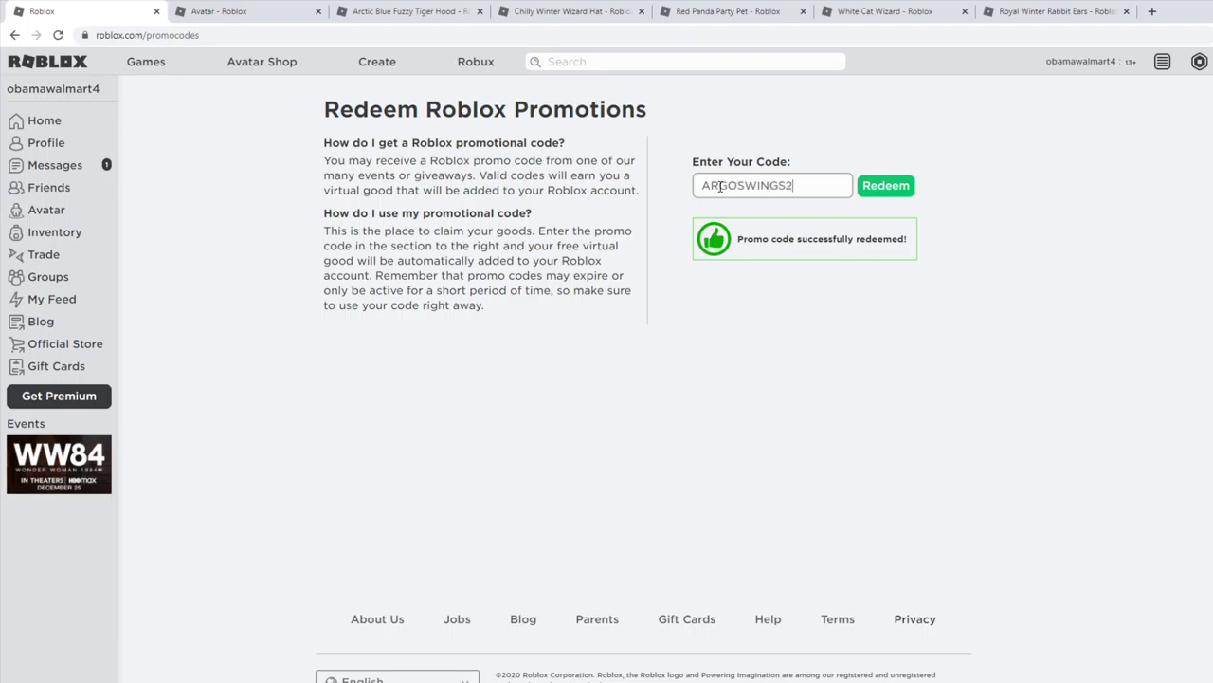
{"action": "type", "text": "020"}
{"action": "left_click", "coordinate": [879, 188]}
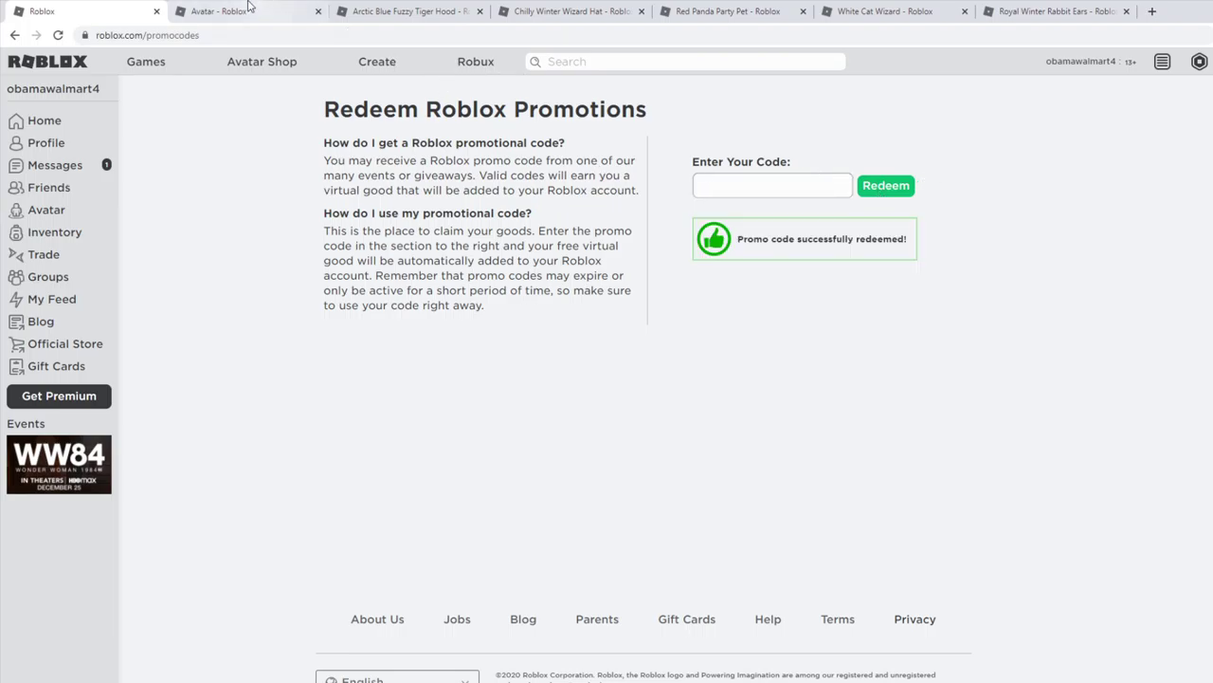
{"action": "left_click", "coordinate": [248, 8]}
{"action": "key", "text": "F5"}
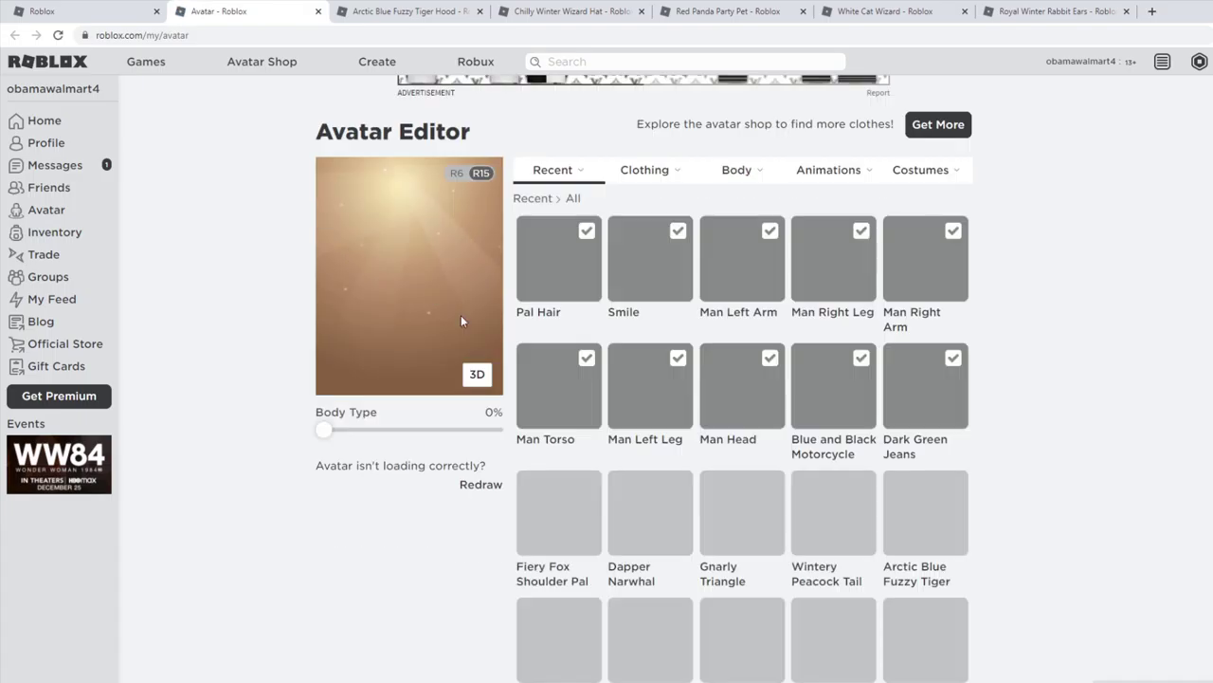
{"action": "scroll", "coordinate": [454, 305], "scroll_direction": "down", "scroll_amount": 2}
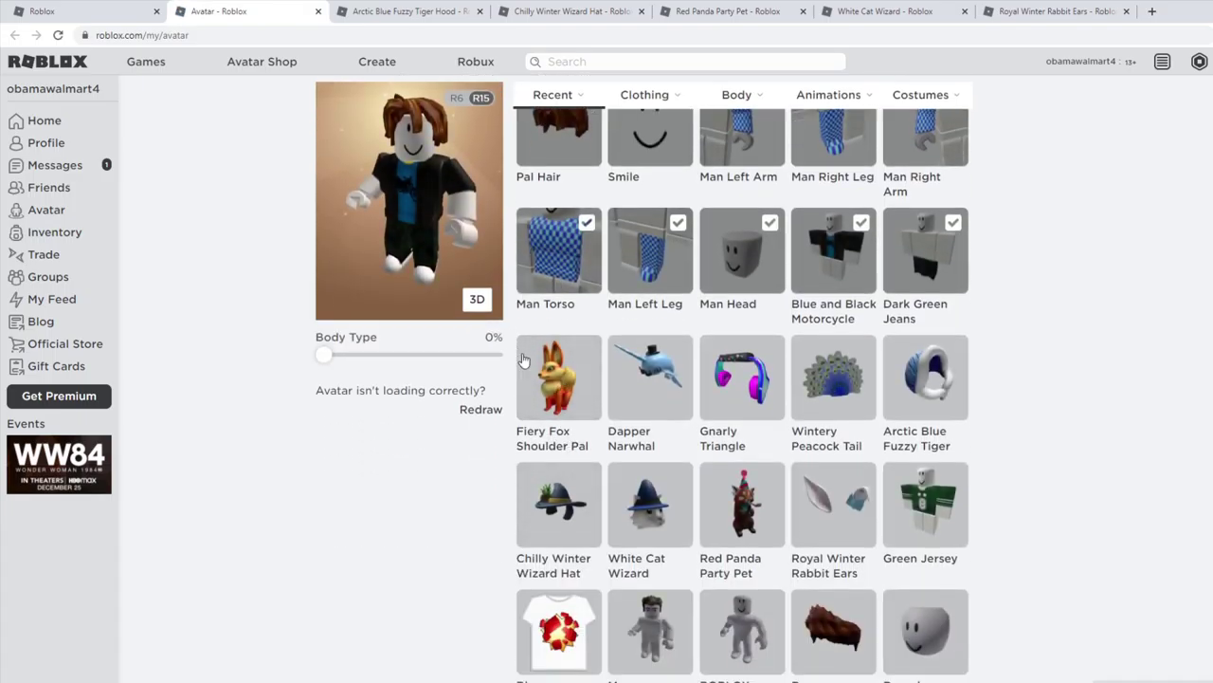
Redeem SPIDERCOLA and check Spider Cola in the Avatar Editor's recent items.
{"action": "left_click", "coordinate": [84, 9]}
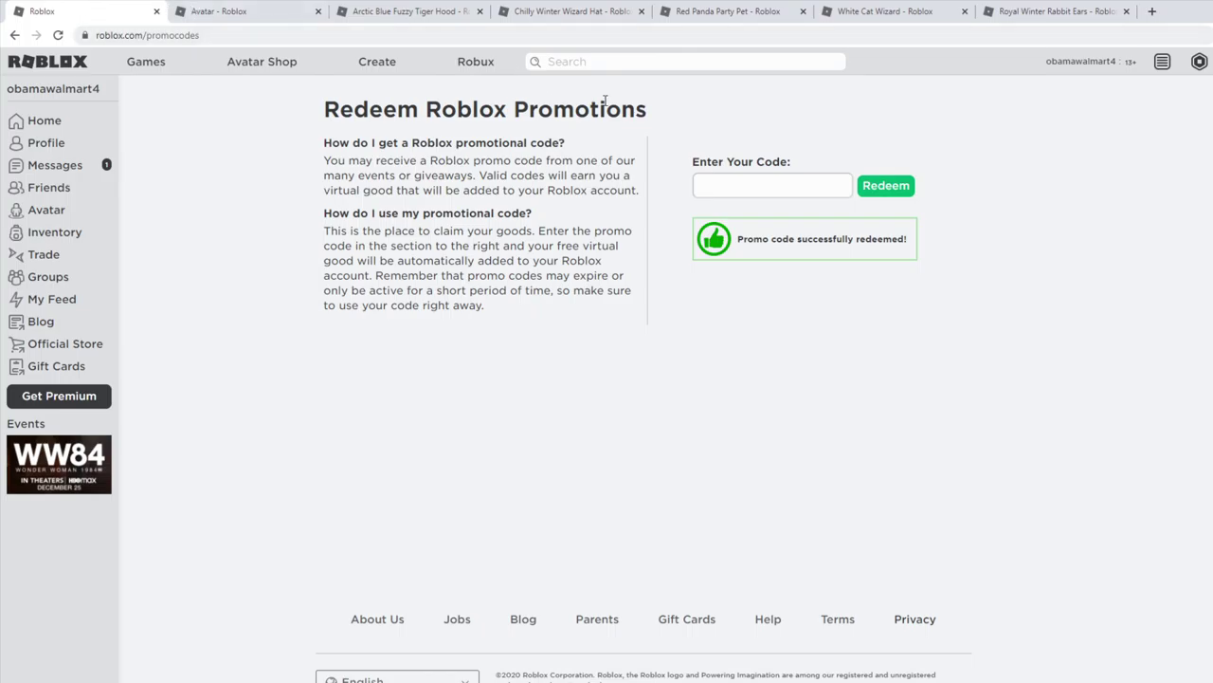
{"action": "left_click", "coordinate": [777, 186]}
{"action": "type", "text": "SPIDERCOLA"}
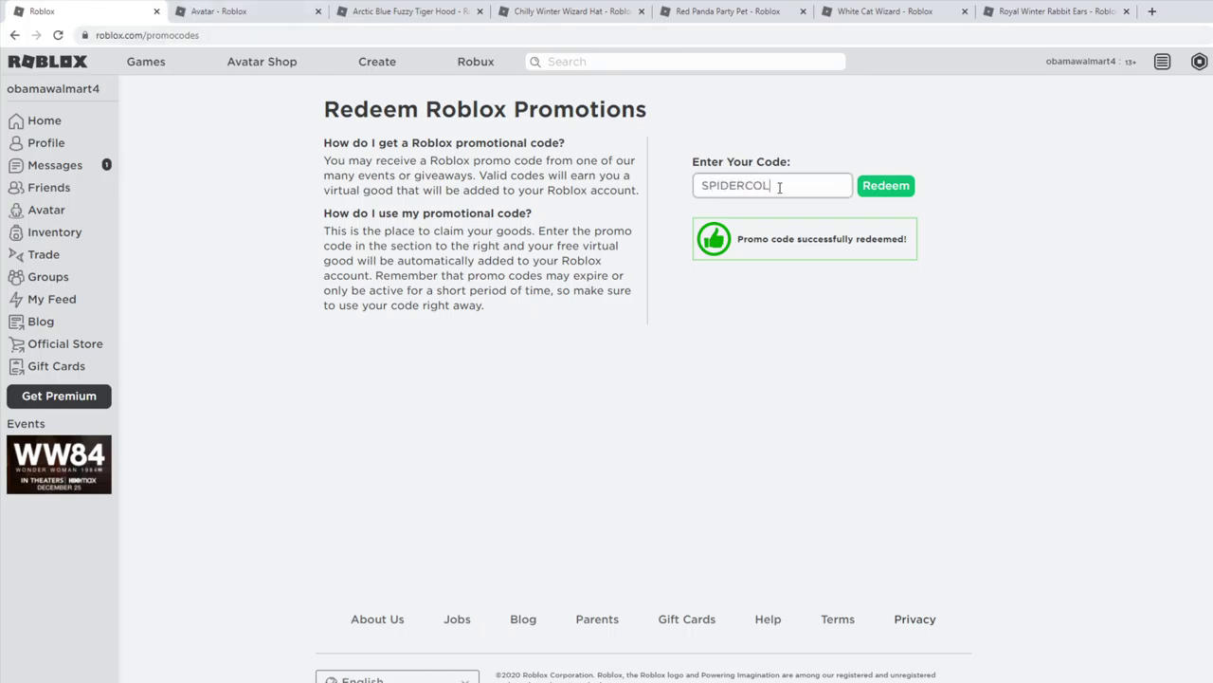
{"action": "left_click", "coordinate": [874, 194]}
{"action": "left_click", "coordinate": [194, 13]}
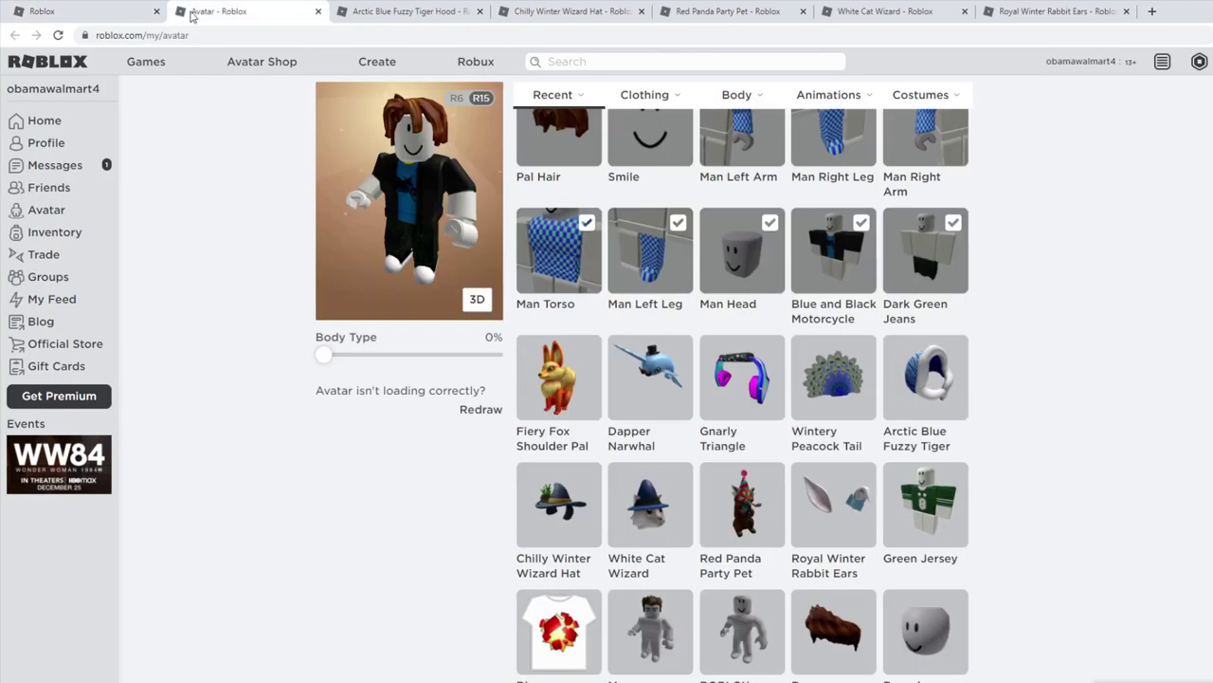
{"action": "left_click", "coordinate": [58, 38]}
{"action": "scroll", "coordinate": [428, 370], "scroll_direction": "down", "scroll_amount": 2}
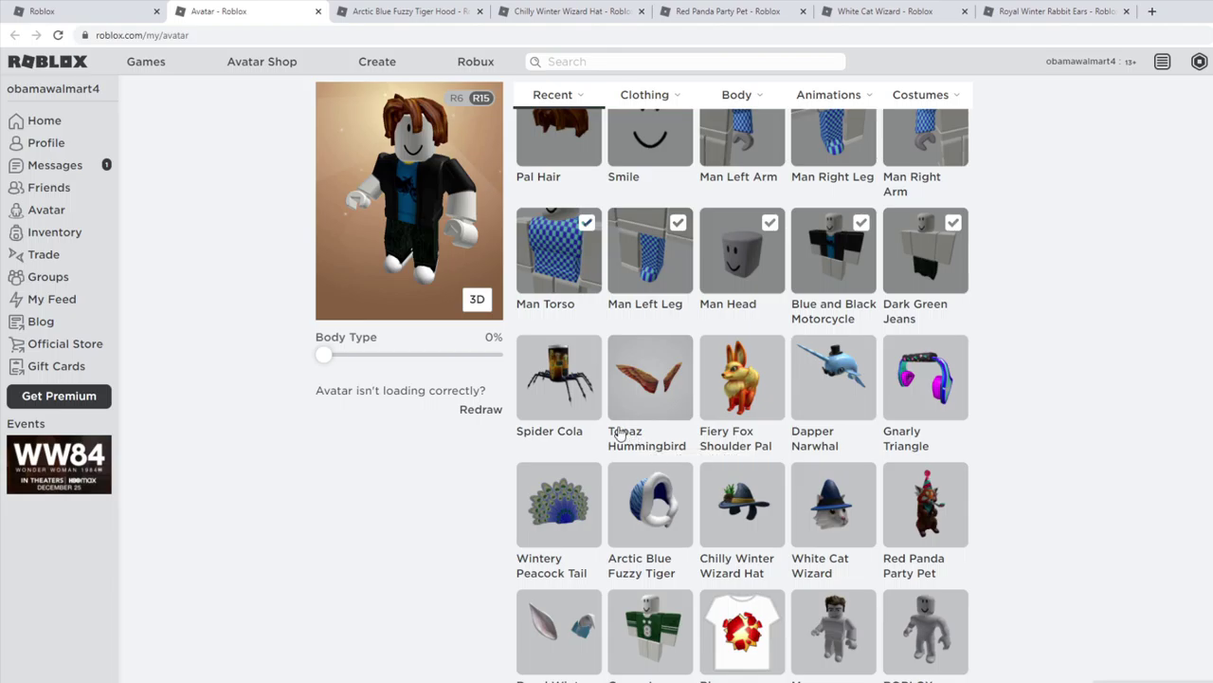
Redeem TWEETROBLOX and reload the Avatar Editor to show Topaz Hummingbird.
{"action": "left_click", "coordinate": [66, 11]}
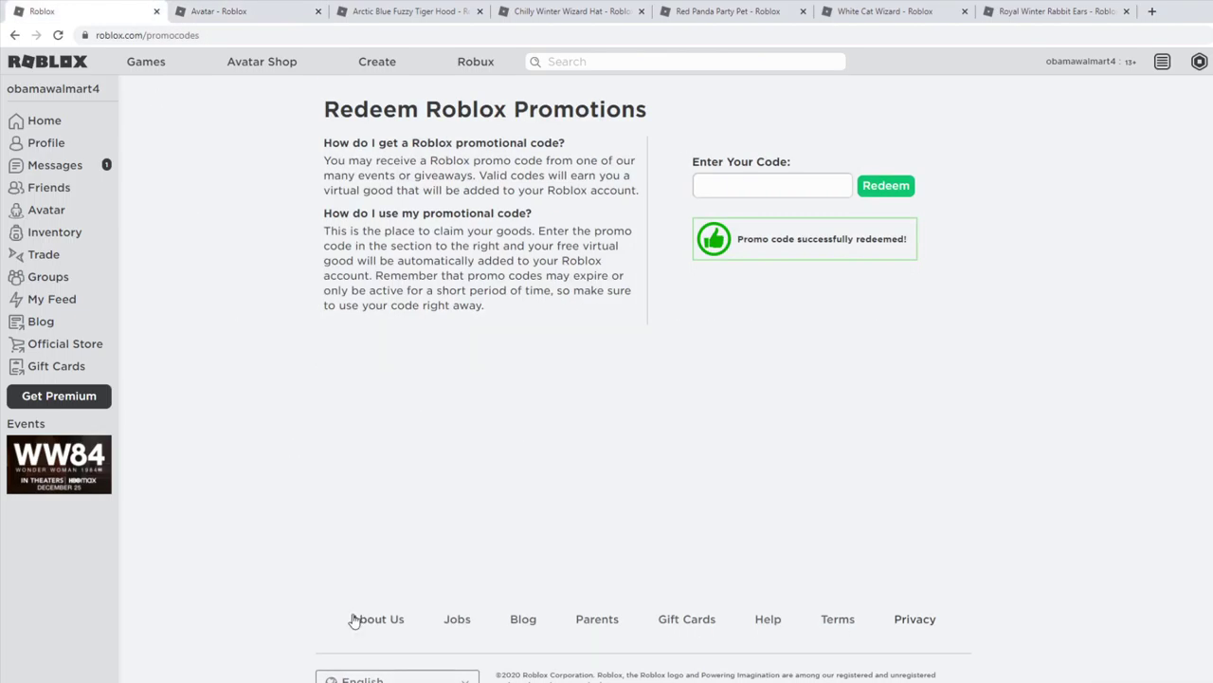
{"action": "left_click", "coordinate": [748, 195]}
{"action": "type", "text": "TWEETROBLOX"}
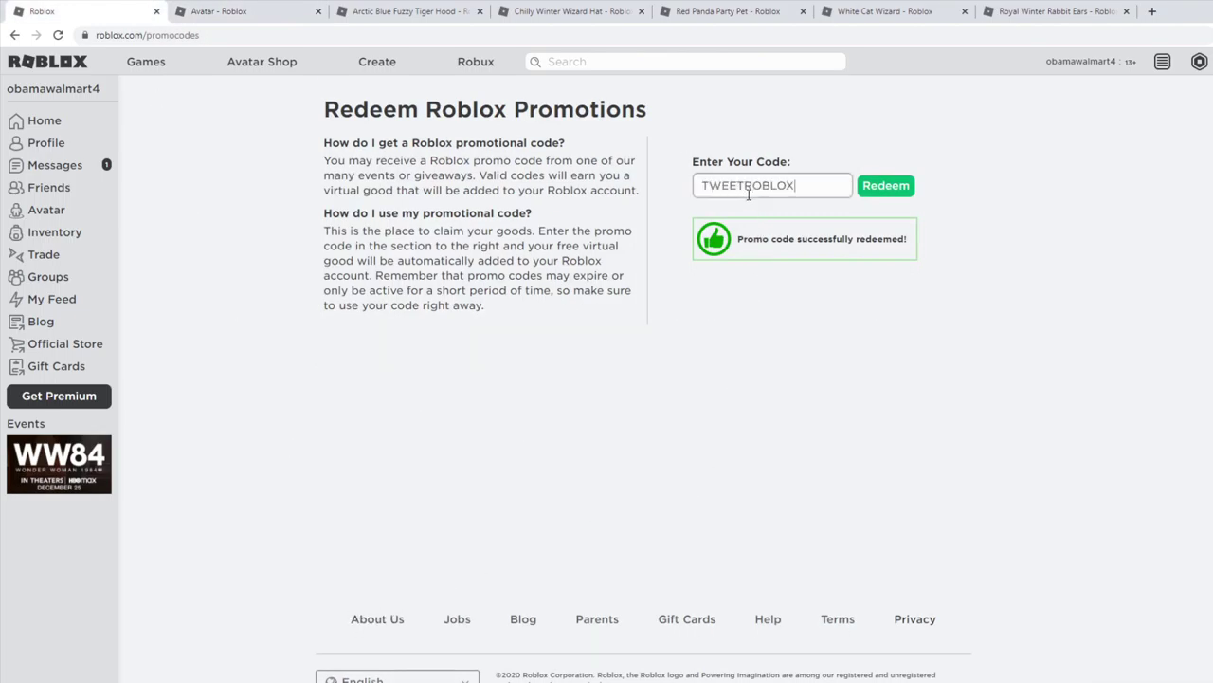
{"action": "left_click", "coordinate": [904, 193]}
{"action": "left_click", "coordinate": [248, 12]}
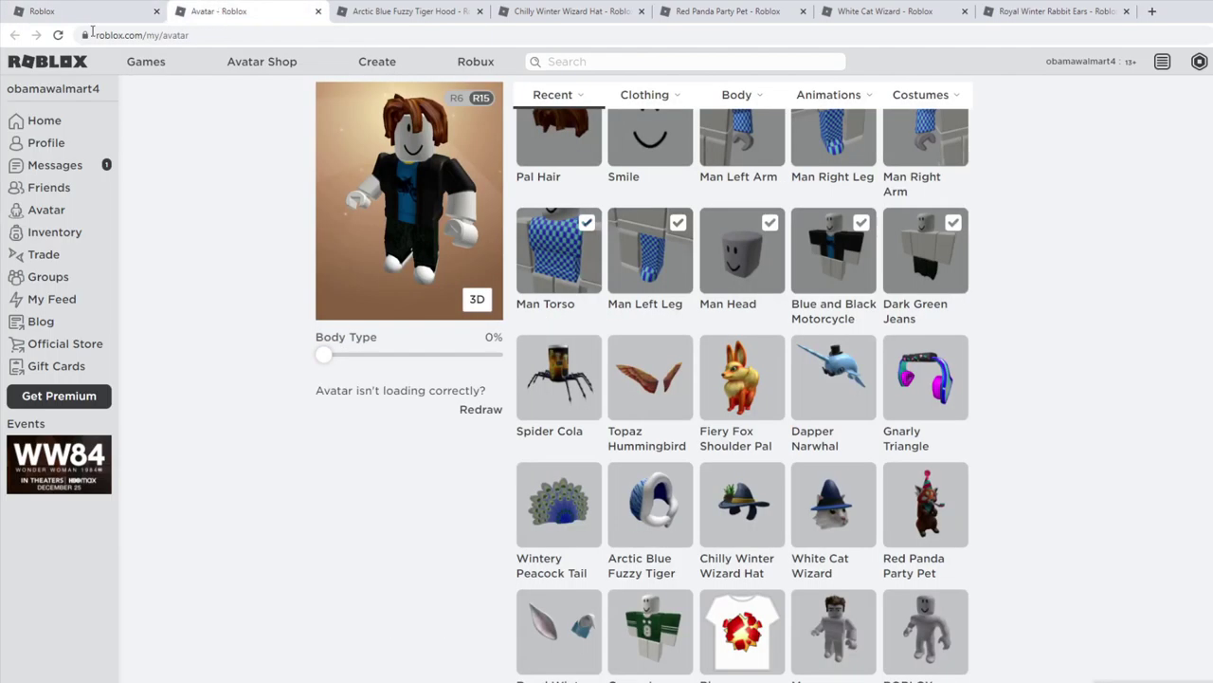
{"action": "left_click", "coordinate": [57, 35]}
Leave the Avatar Editor and return to the Redeem Roblox Promotions page at roblox.com/promocodes.
{"action": "scroll", "coordinate": [453, 340], "scroll_direction": "down", "scroll_amount": 2}
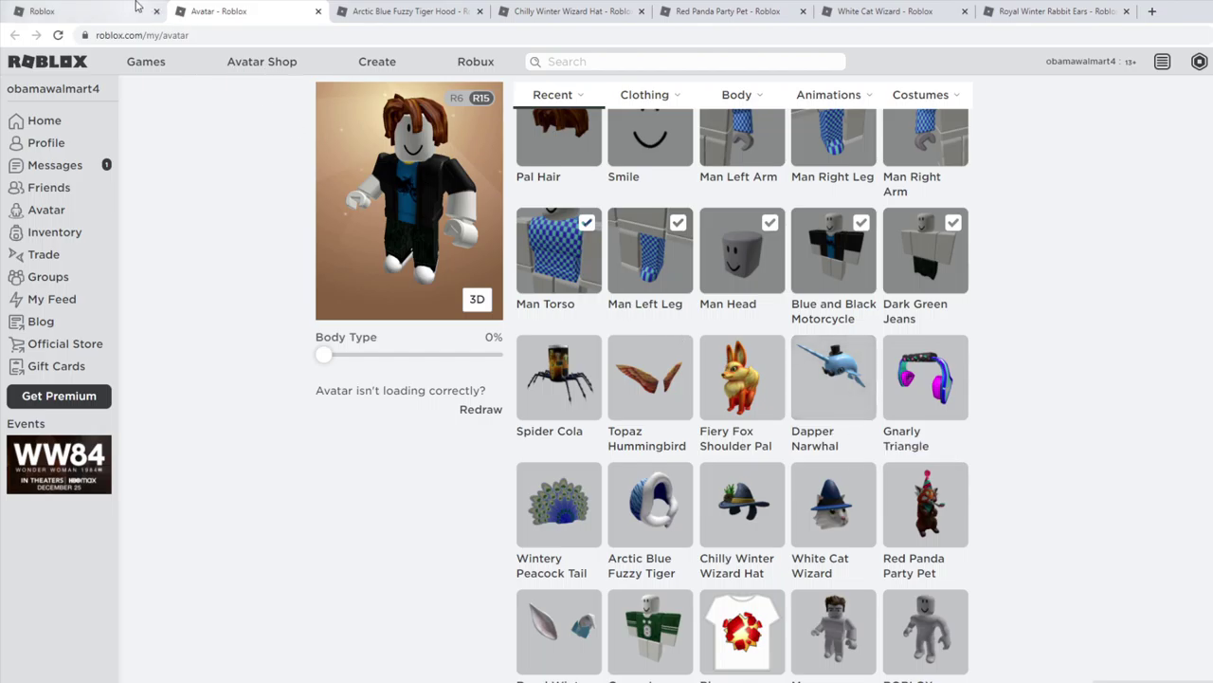
{"action": "left_click", "coordinate": [138, 8]}
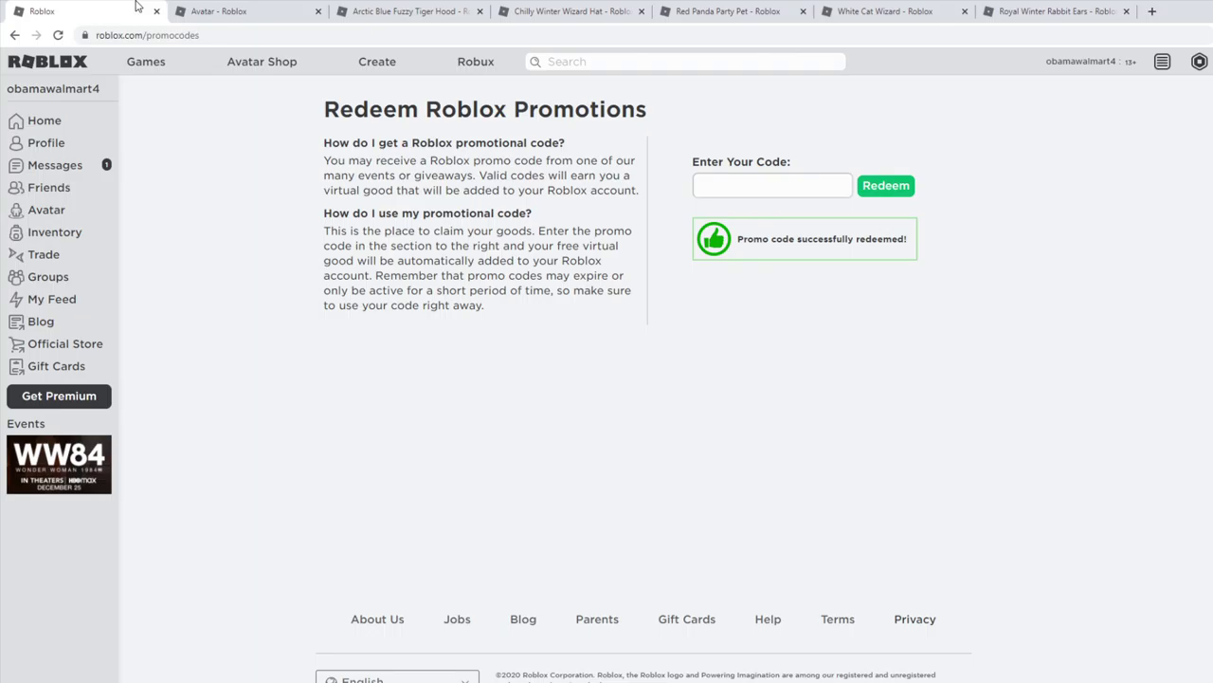